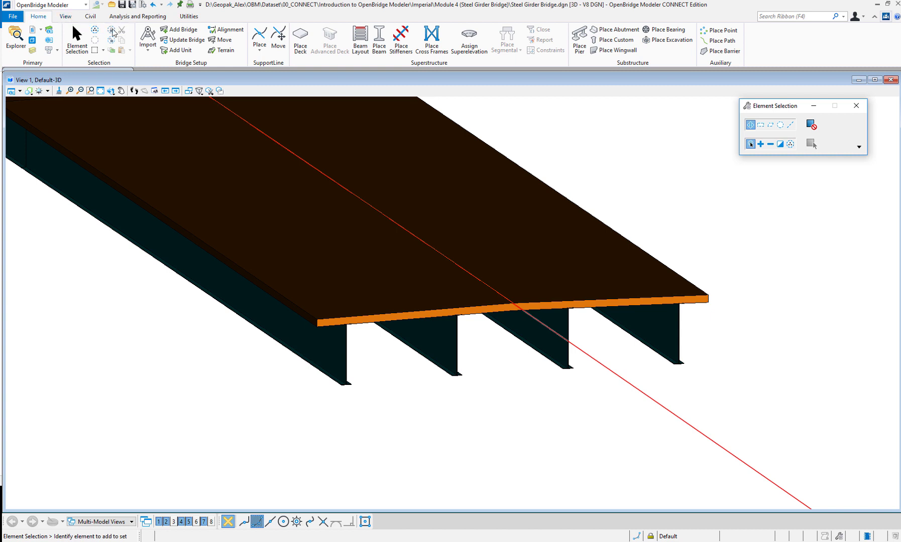
Step: Open the cross frames library and preview the V Frame_1 and X Frame_1 definitions
left_click(189, 17)
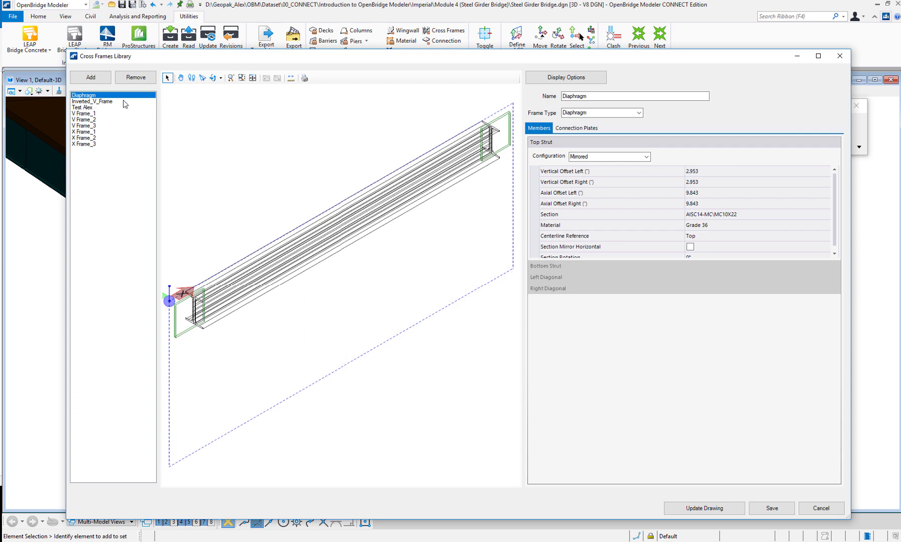
left_click(88, 114)
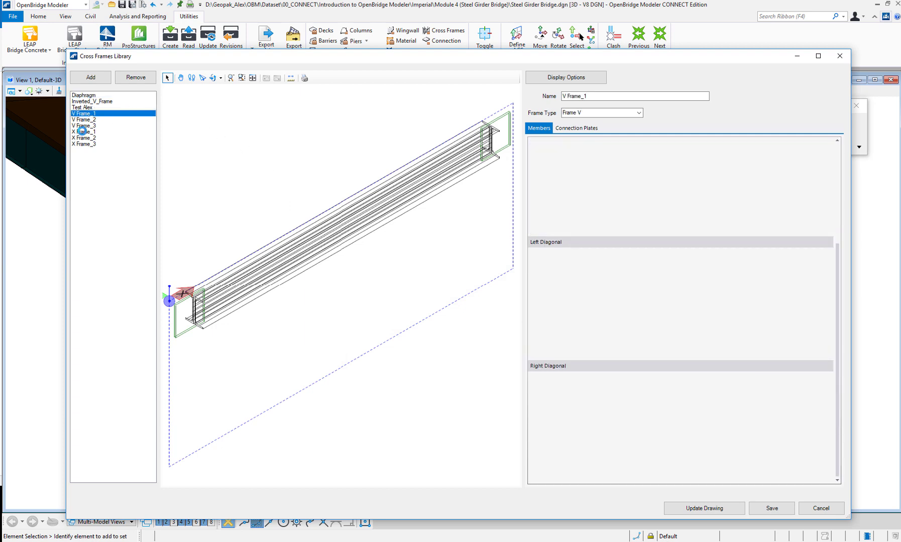
left_click(82, 131)
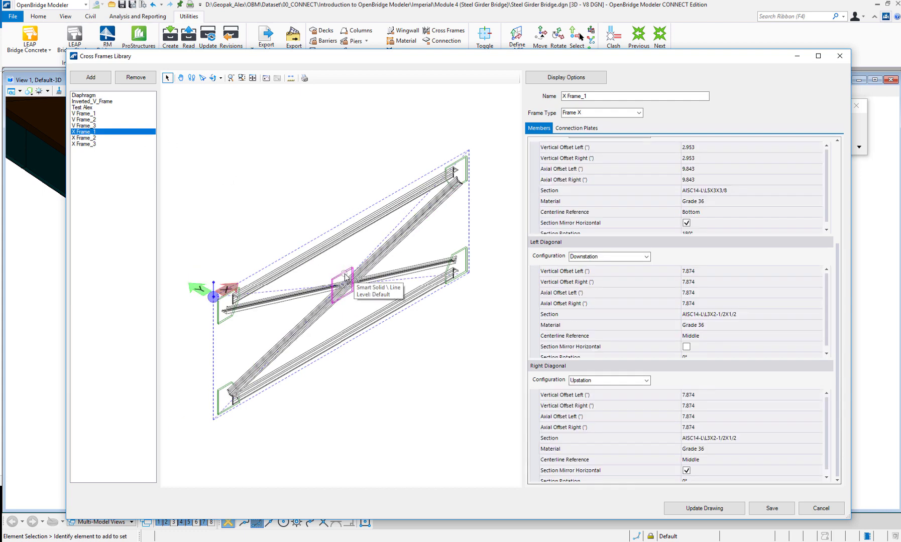
left_click(87, 114)
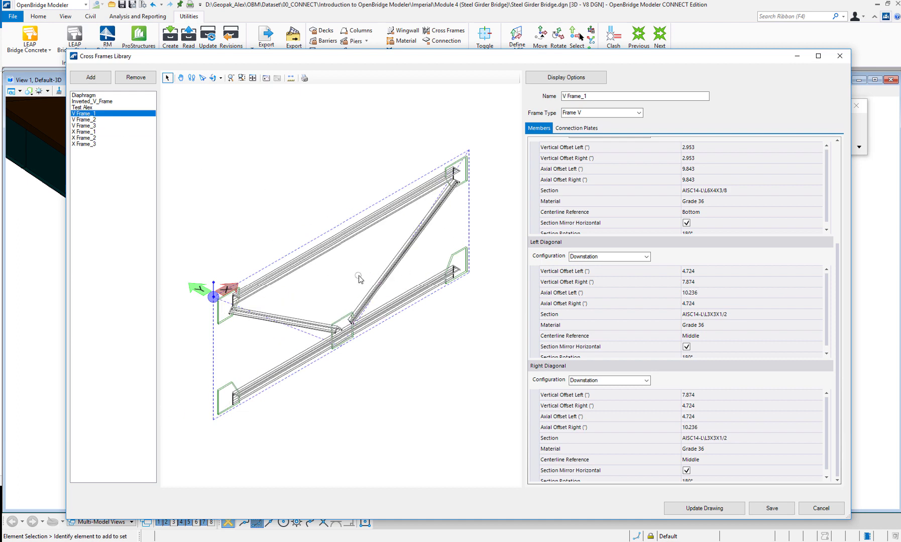
Step: Make a copy of the V Frame_1 cross frame and rename it V Frame_Test1
right_click(105, 116)
left_click(124, 121)
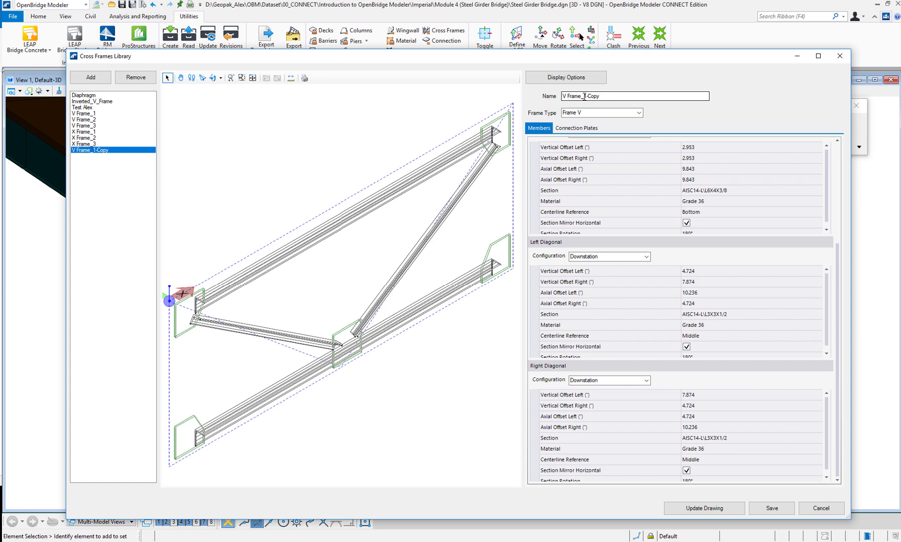
left_click_drag(597, 95, 614, 96)
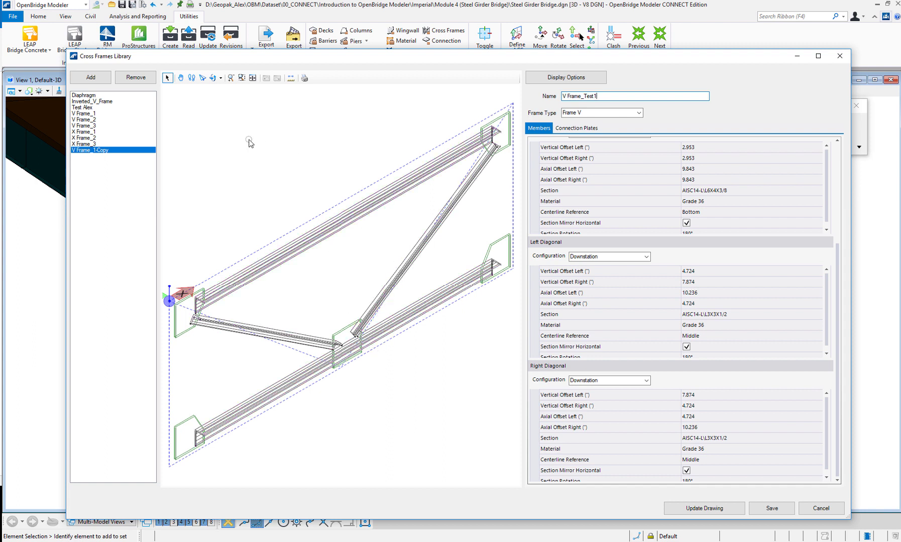
Step: Set the top strut's left vertical offset to 10 inches, update the drawing and inspect the frame from the front
left_click(214, 81)
left_click_drag(366, 231, 365, 183)
left_click_drag(413, 229, 320, 233)
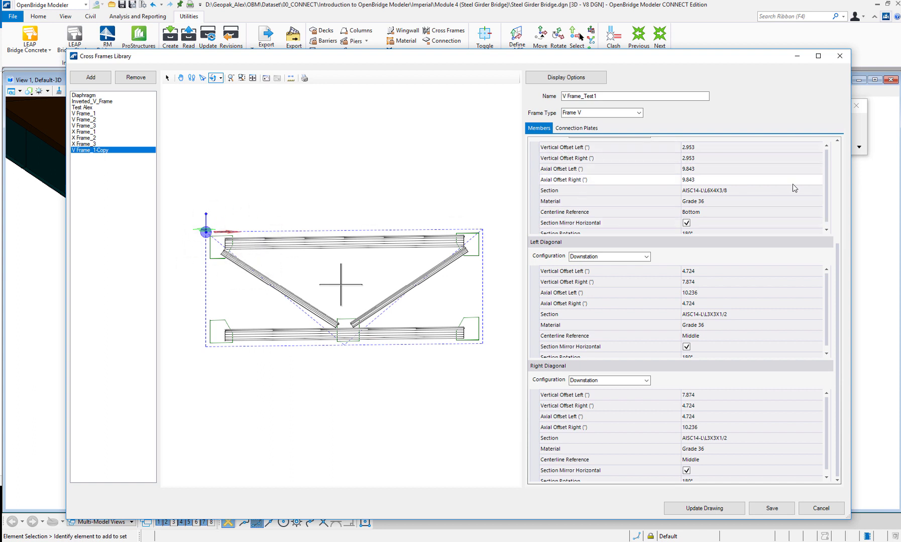
scroll(570, 183, "up", 1)
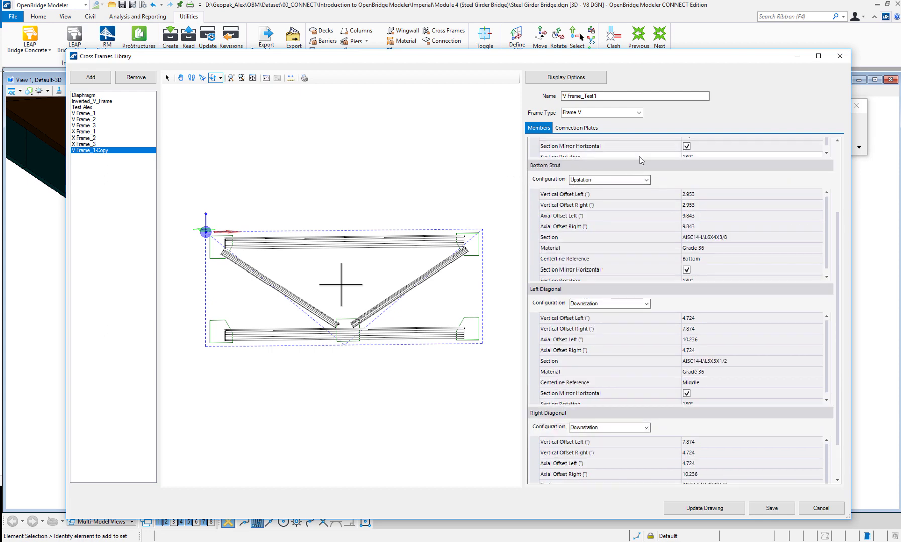
scroll(637, 165, "up", 2)
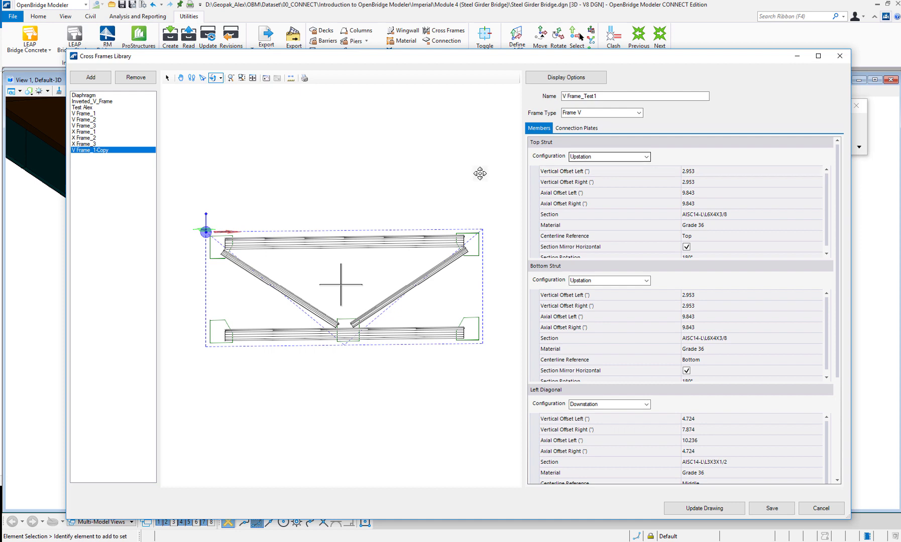
mouse_move(317, 254)
left_mouse_down()
mouse_move(387, 261)
mouse_move(302, 255)
mouse_move(309, 255)
left_mouse_up()
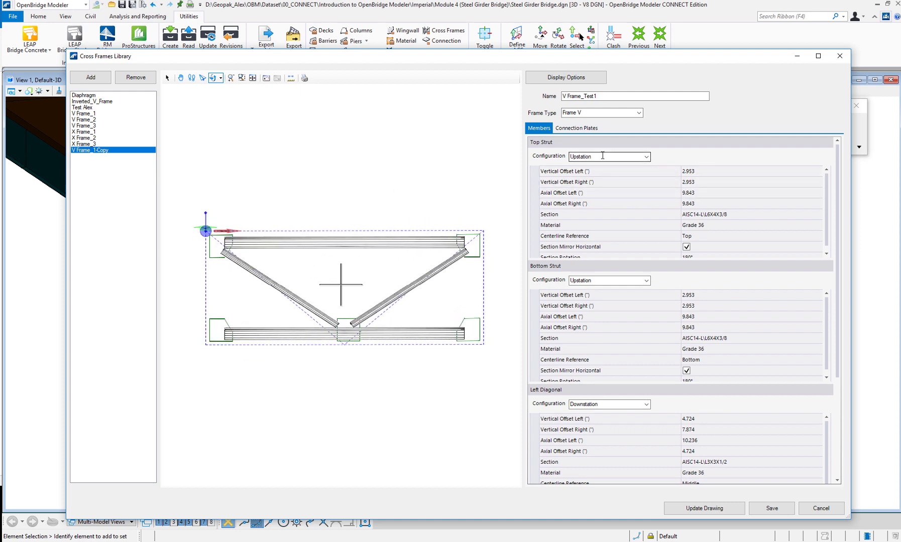
left_click(715, 175)
left_click(711, 172)
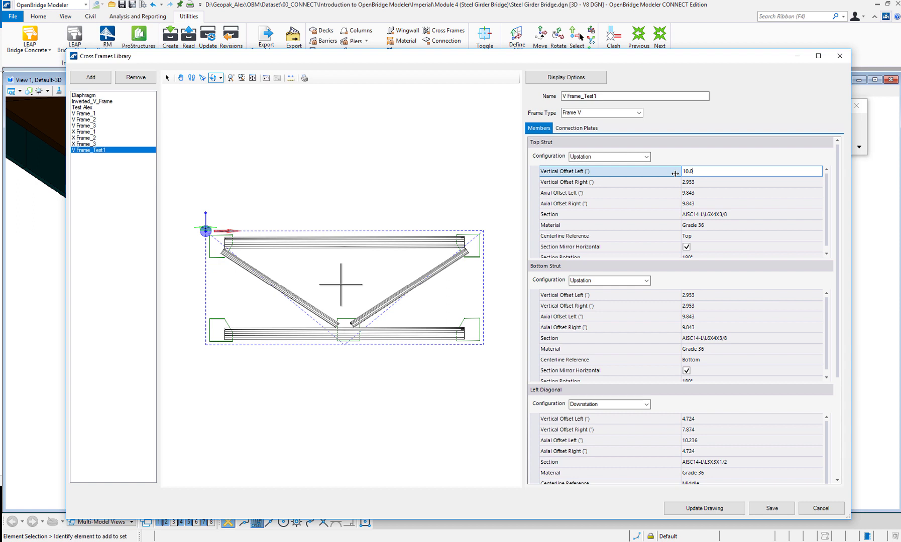
key("Return")
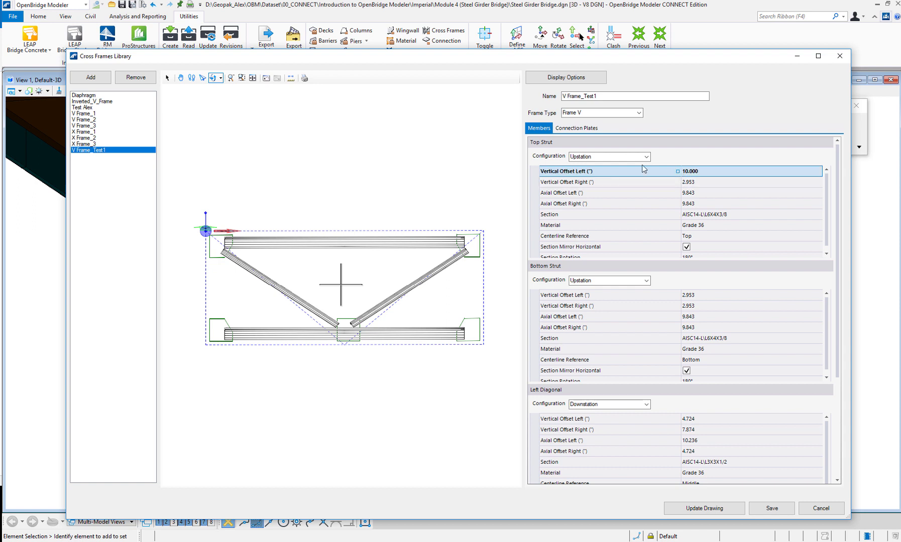
left_click(702, 508)
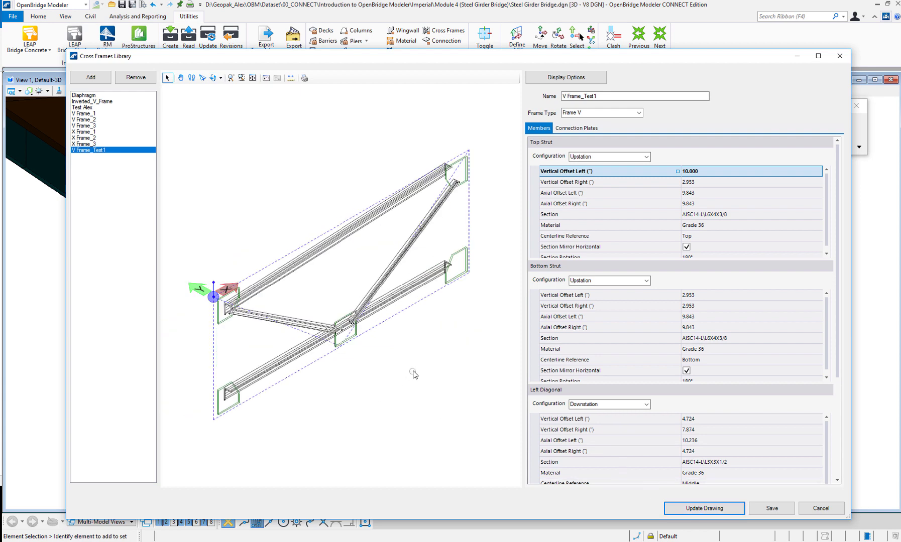
left_click(213, 78)
left_click_drag(400, 316, 298, 246)
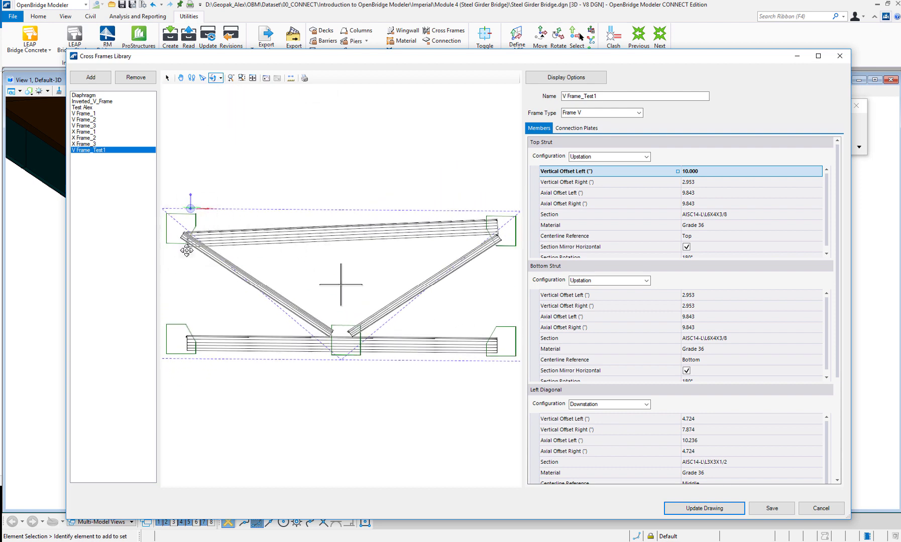
Step: Set the top strut's left vertical offset to 3 inches and update the drawing
left_click(714, 172)
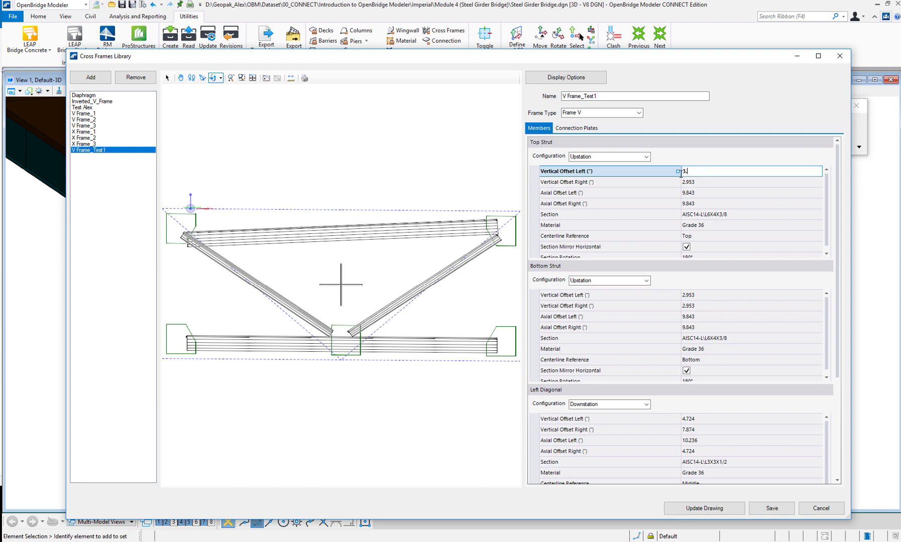
key("Return")
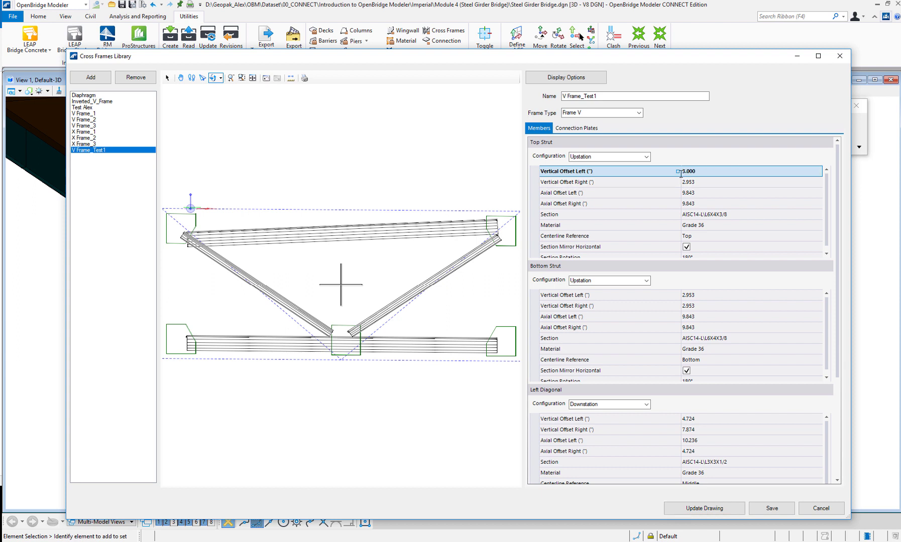
left_click(703, 508)
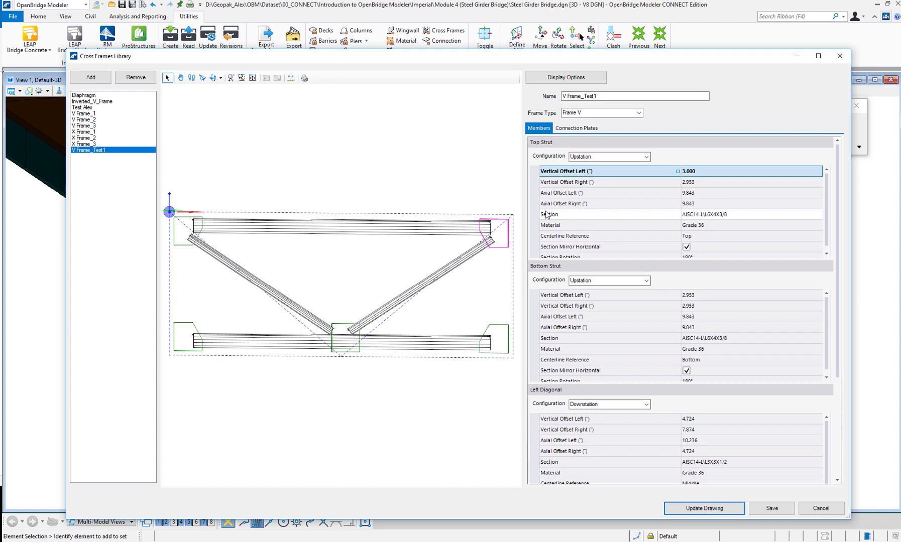
Step: Change the top strut's section to AISC14-L\L2-1/2X2X1/4 and update the drawing
left_click(214, 78)
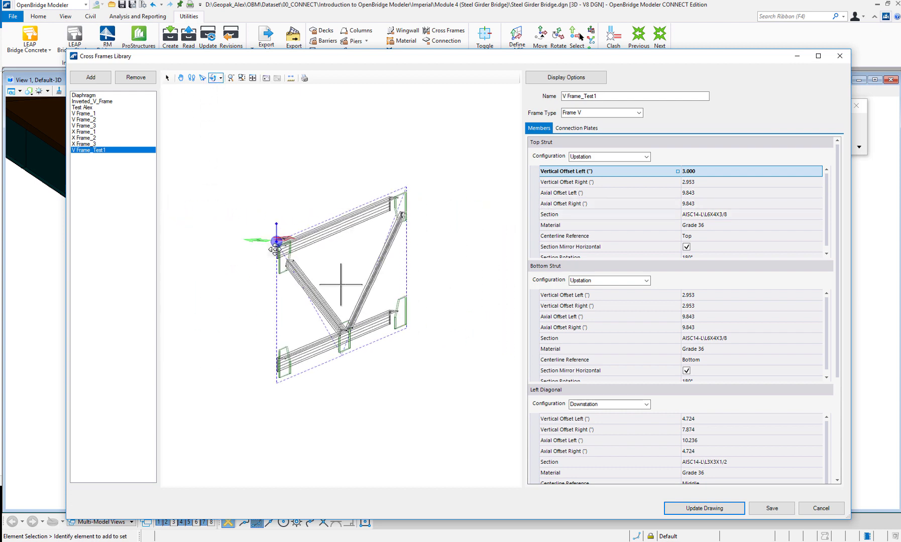
scroll(260, 246, "up", 2)
left_click_drag(209, 233, 287, 174)
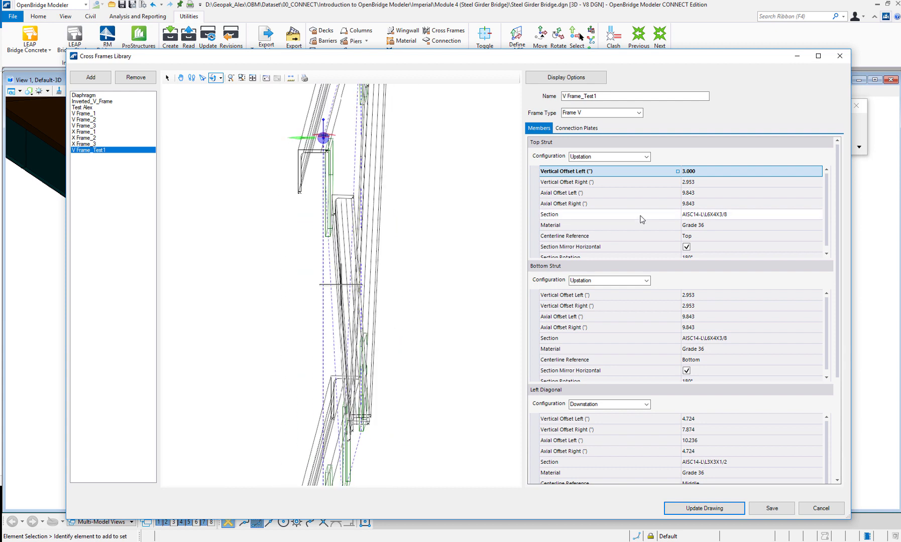
left_click(729, 214)
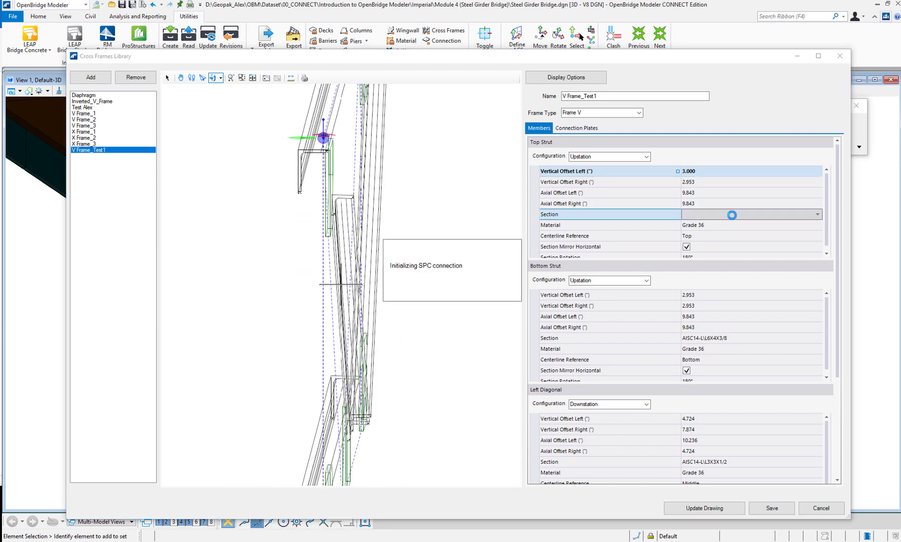
left_click(816, 215)
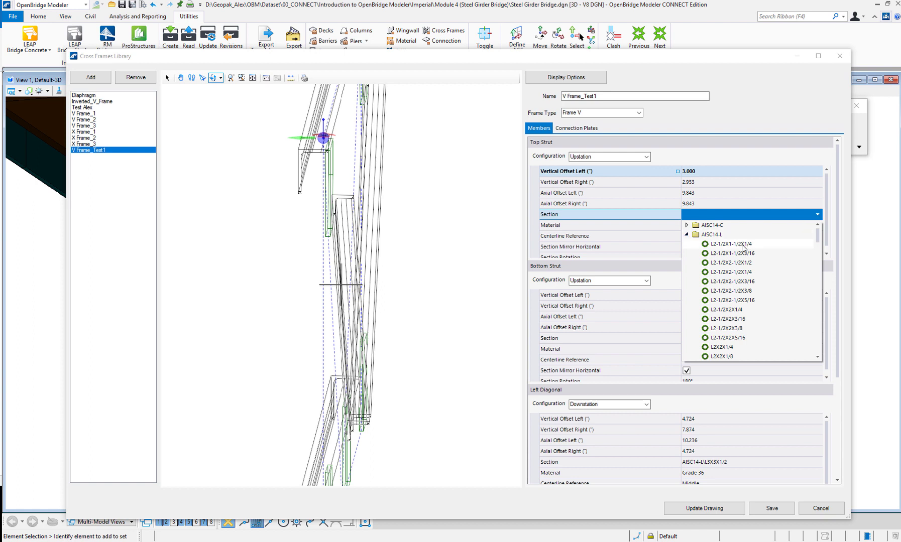
left_click(723, 310)
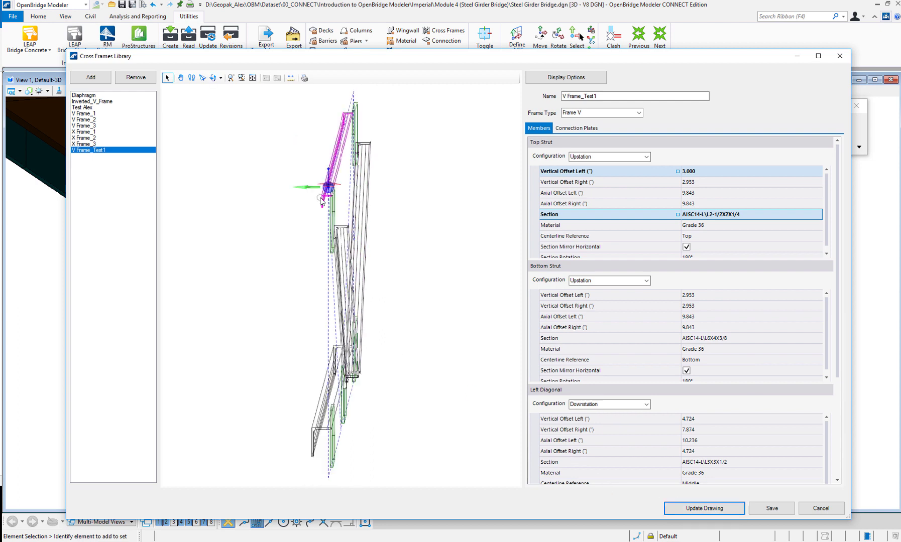
Step: Set the top strut's section rotation to 90°, update the drawing and inspect the rotated angle at its connection plate
scroll(318, 196, "up", 3)
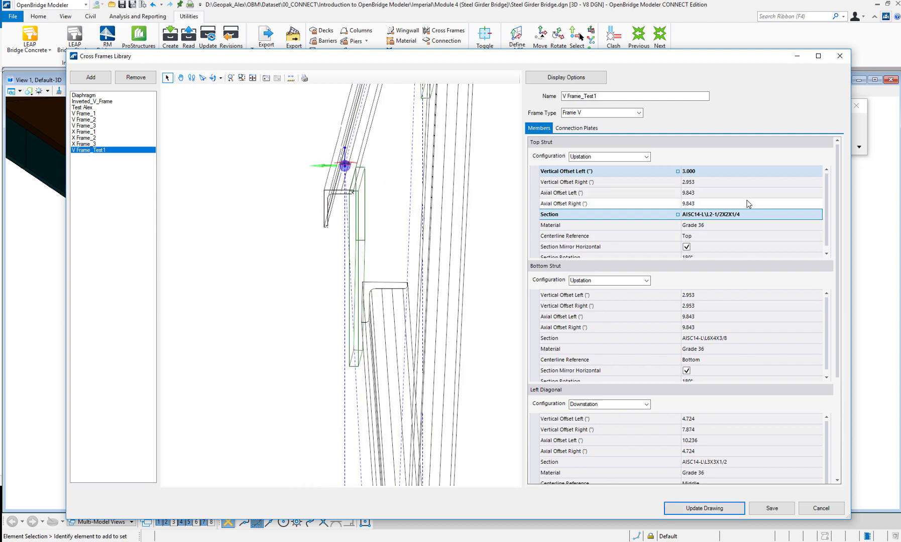
scroll(829, 235, "down", 1)
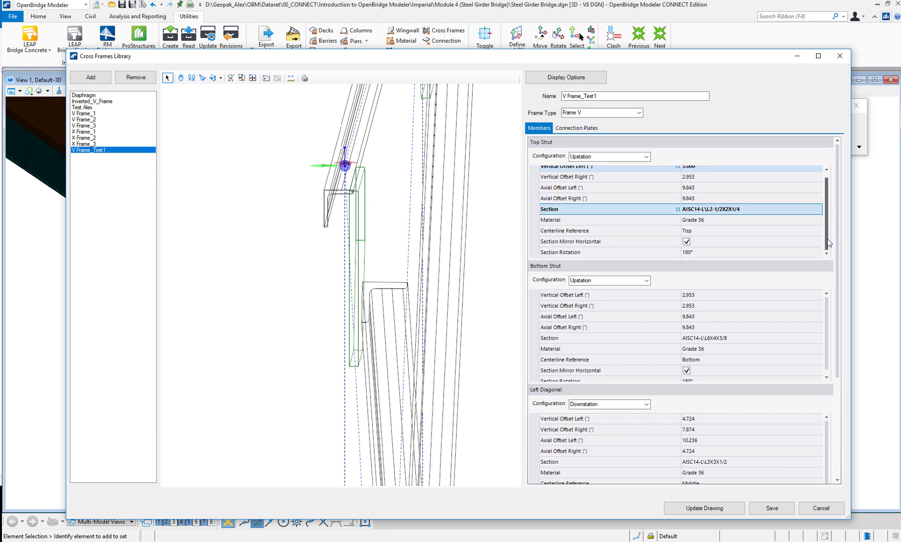
left_click(701, 252)
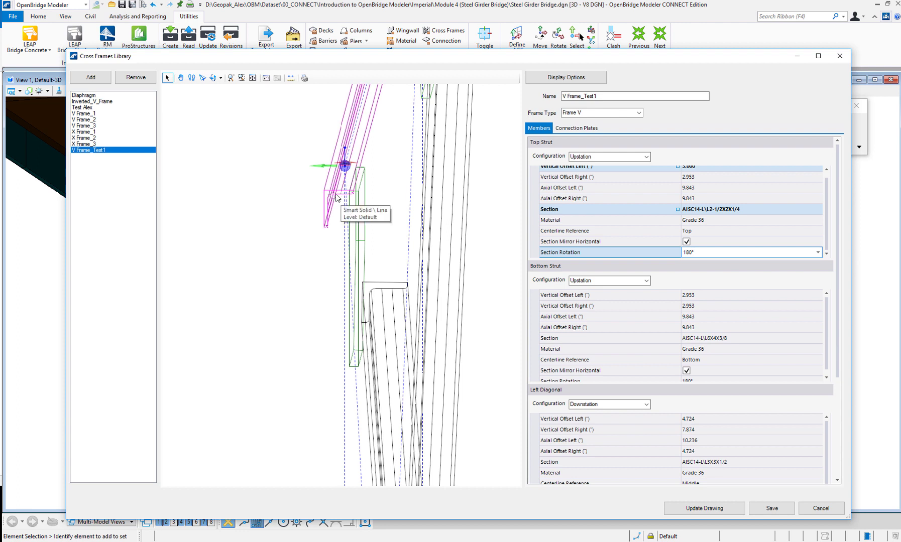
left_click(818, 252)
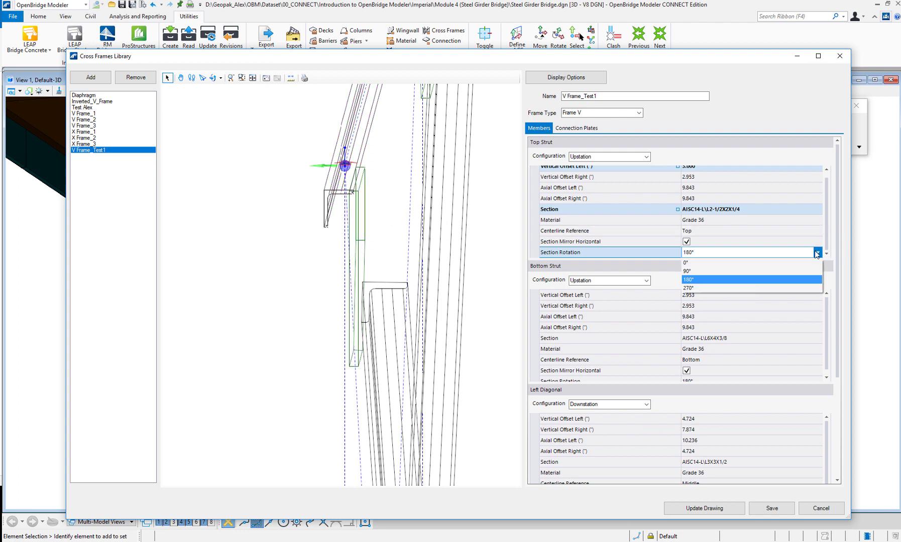
left_click(690, 272)
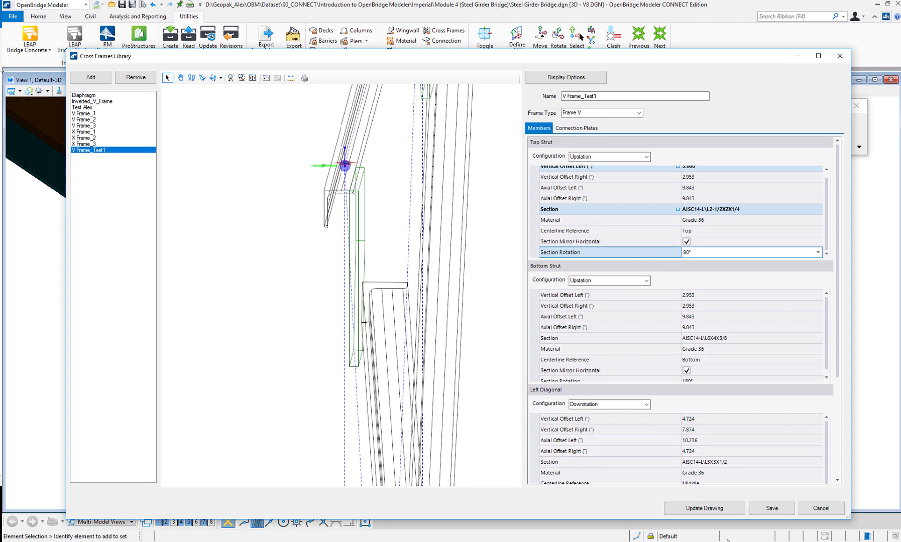
left_click(710, 510)
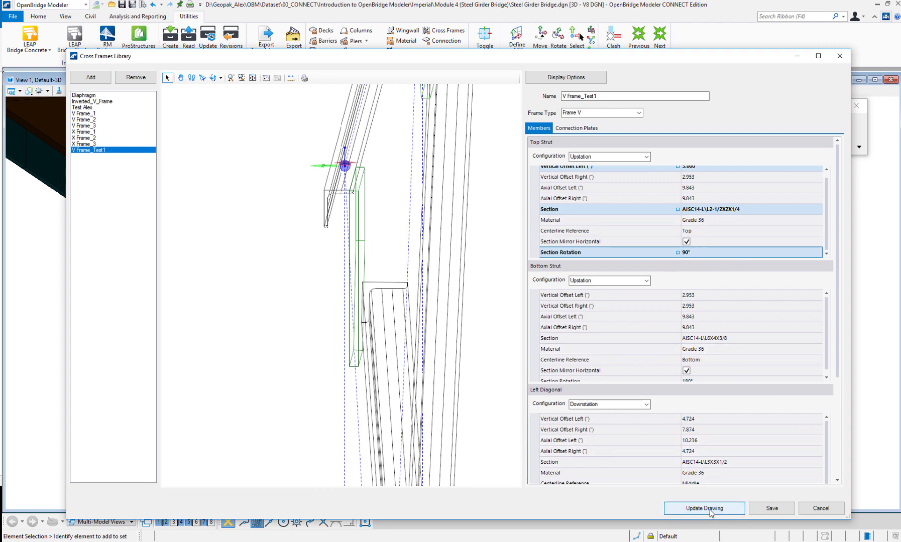
scroll(321, 205, "up", 5)
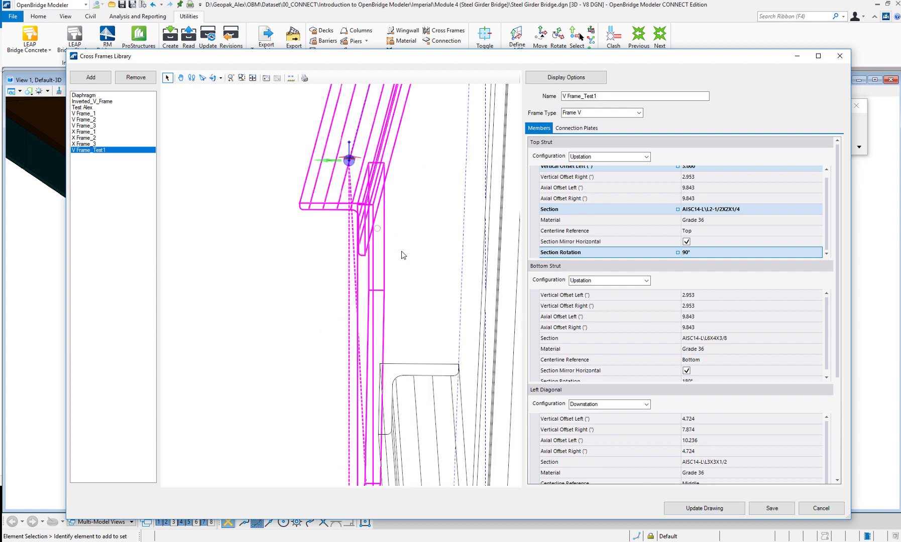
left_click(213, 79)
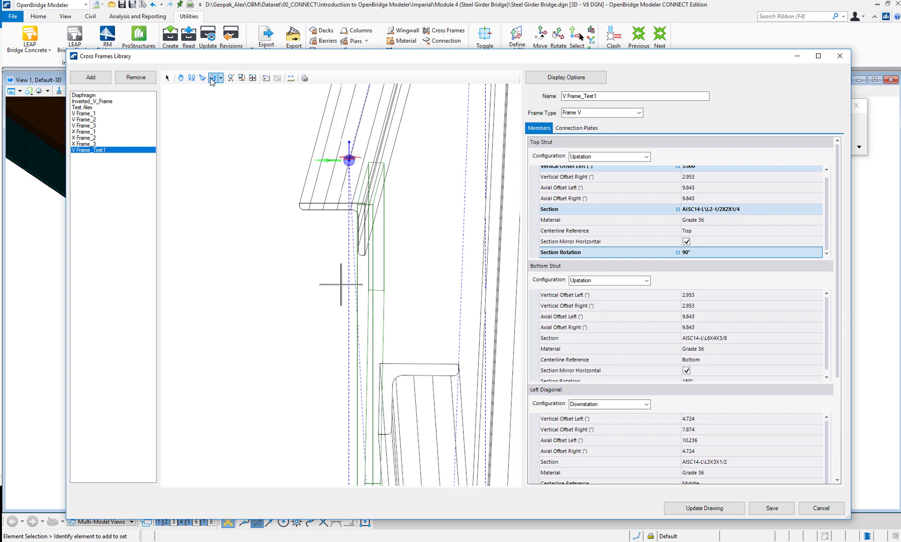
mouse_move(420, 231)
left_mouse_down()
mouse_move(321, 201)
mouse_move(284, 226)
mouse_move(366, 247)
mouse_move(309, 245)
mouse_move(460, 233)
mouse_move(410, 227)
left_mouse_up()
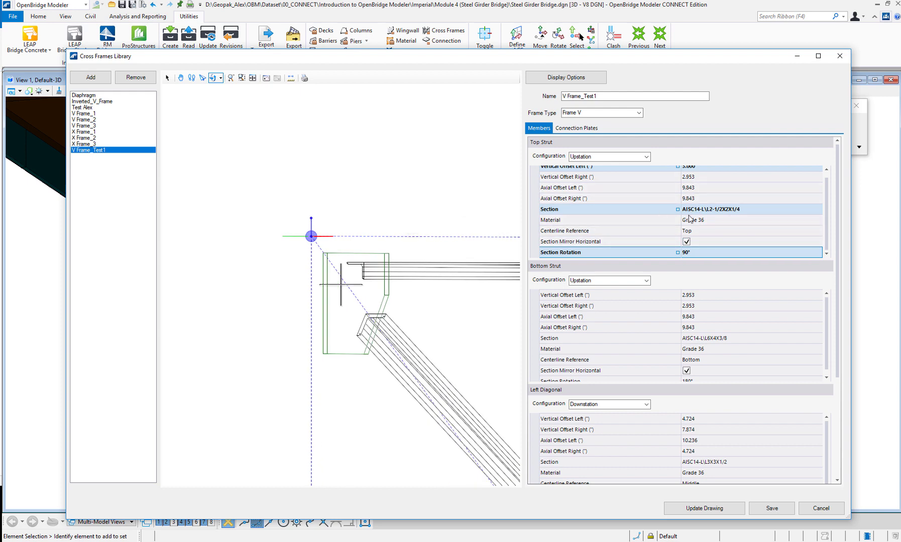
left_click_drag(372, 309, 427, 326)
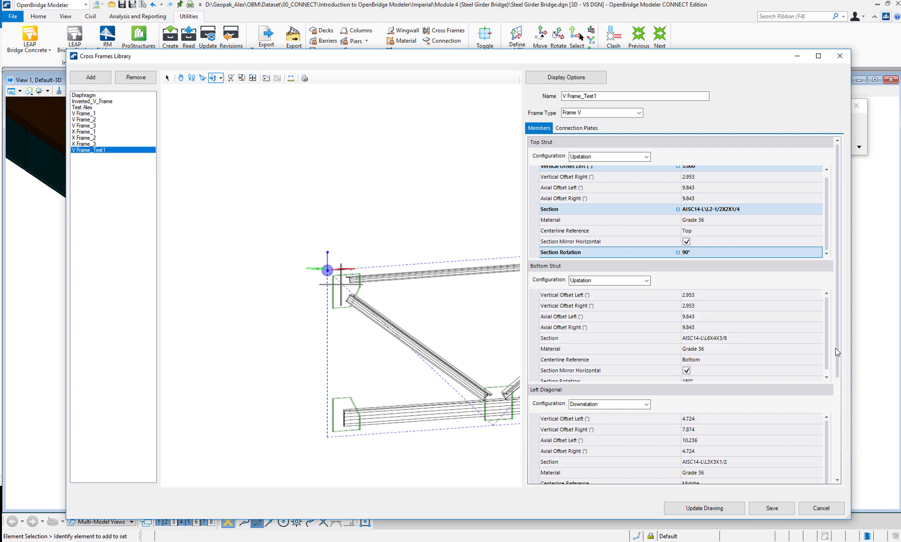
Step: Change the left diagonal's centerline reference to Top and update the drawing to examine the member's position
left_click_drag(836, 348, 850, 453)
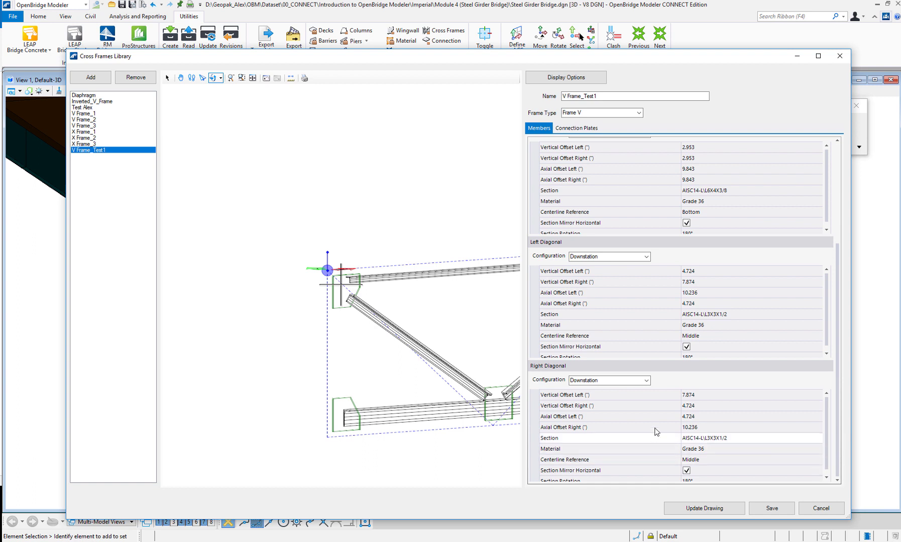
scroll(650, 271, "up", 1)
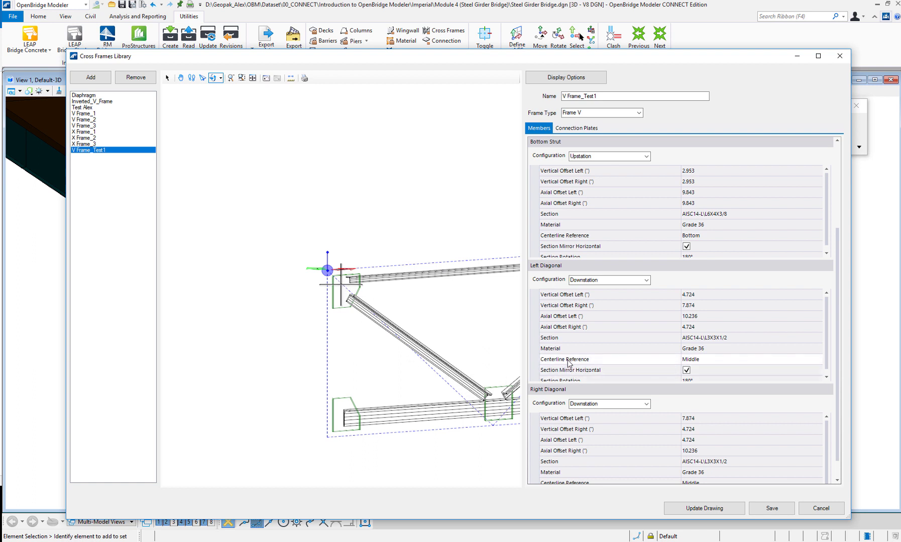
left_click(588, 361)
left_click(818, 360)
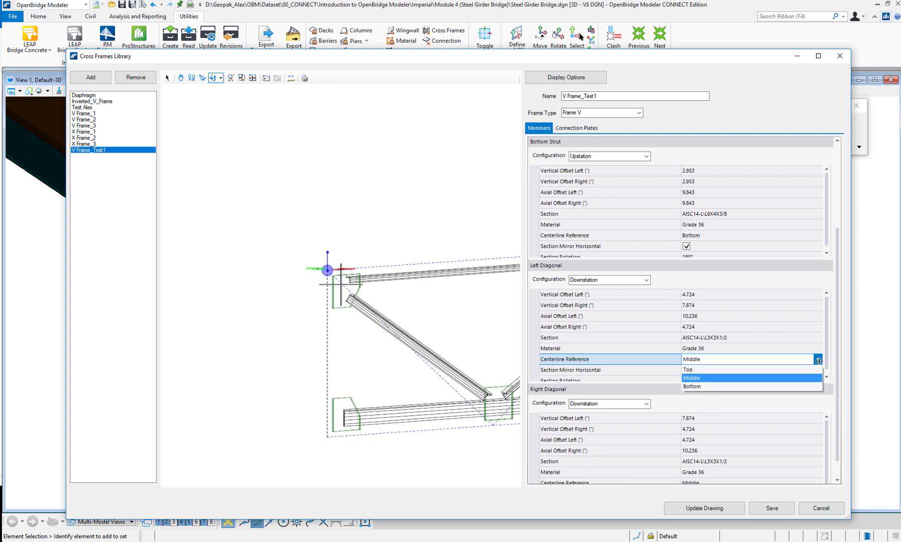
left_click(698, 372)
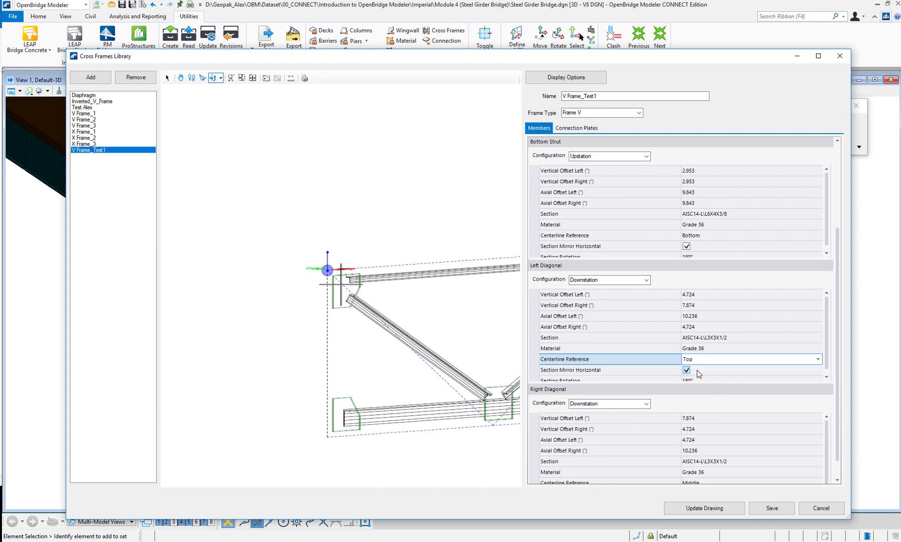
left_click(704, 509)
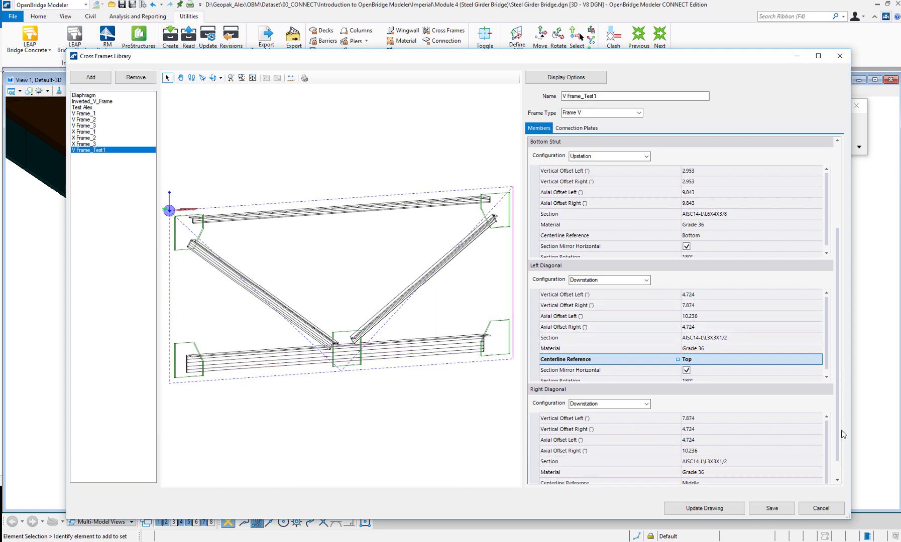
left_click_drag(839, 431, 829, 336)
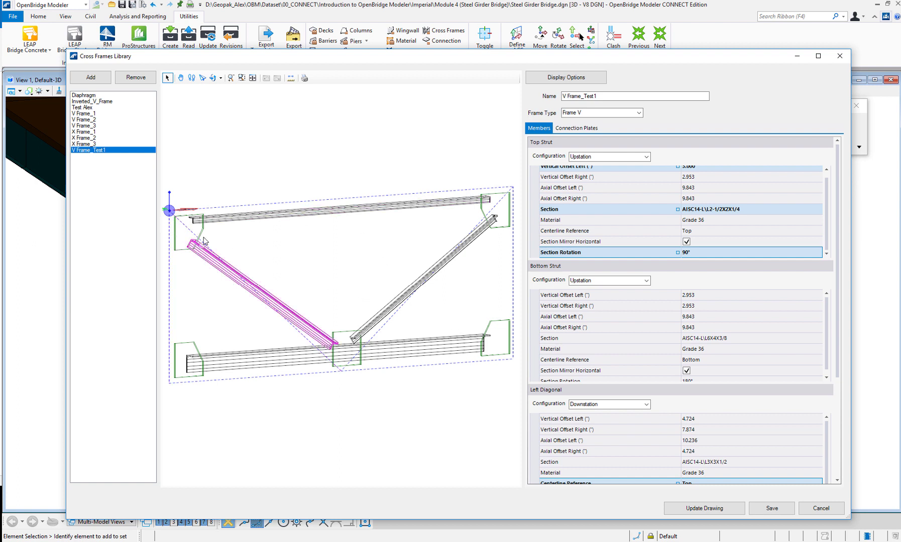
Step: Try a 6-inch horizontal offset on the top left connection plate, update the drawing, and set the offset to 1.9 inches
left_click(577, 127)
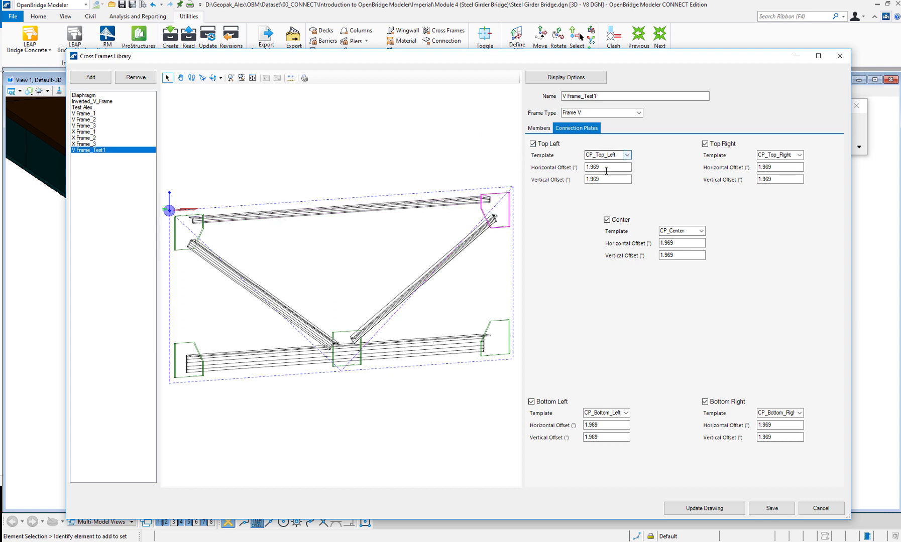
left_click_drag(607, 168, 578, 169)
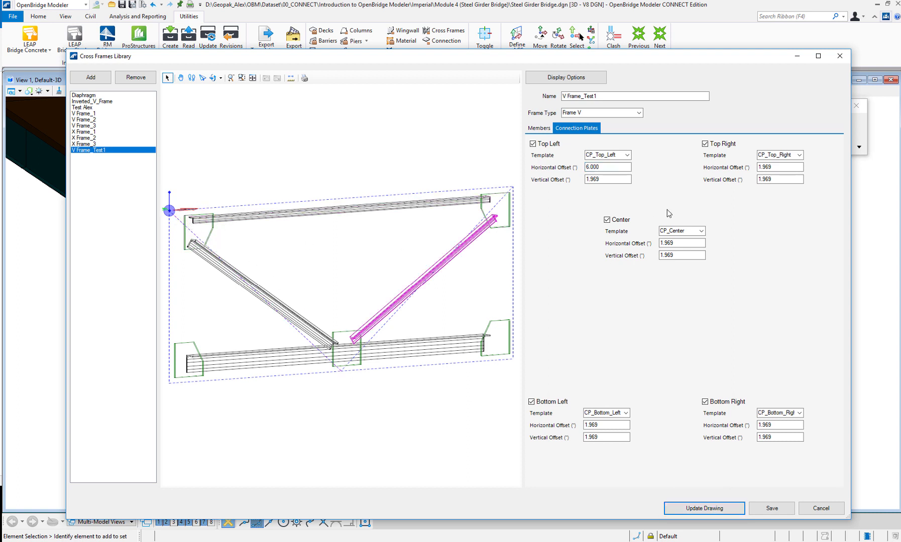
left_click_drag(623, 168, 548, 173)
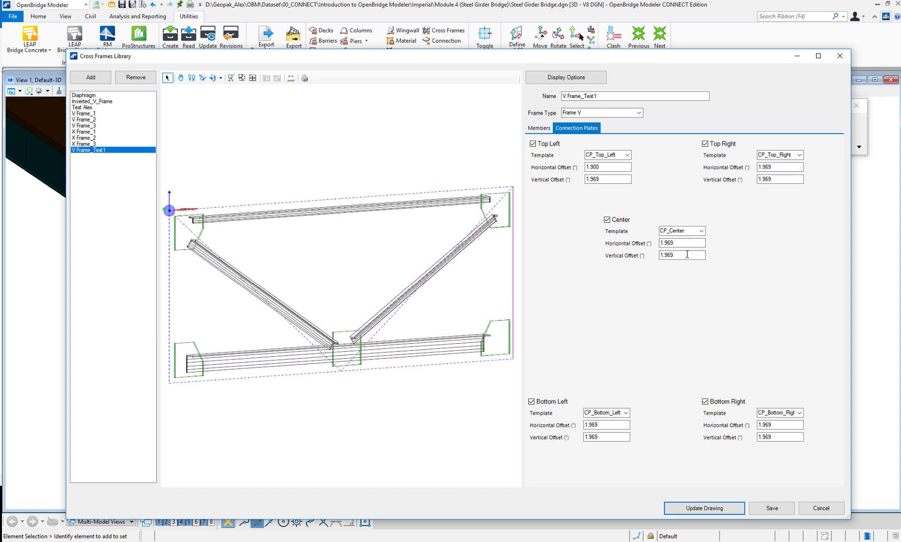
Step: Try a 6-inch vertical offset on the center connection plate, update the drawing, and restore the offset to 1.969 inches
left_click_drag(681, 255, 651, 256)
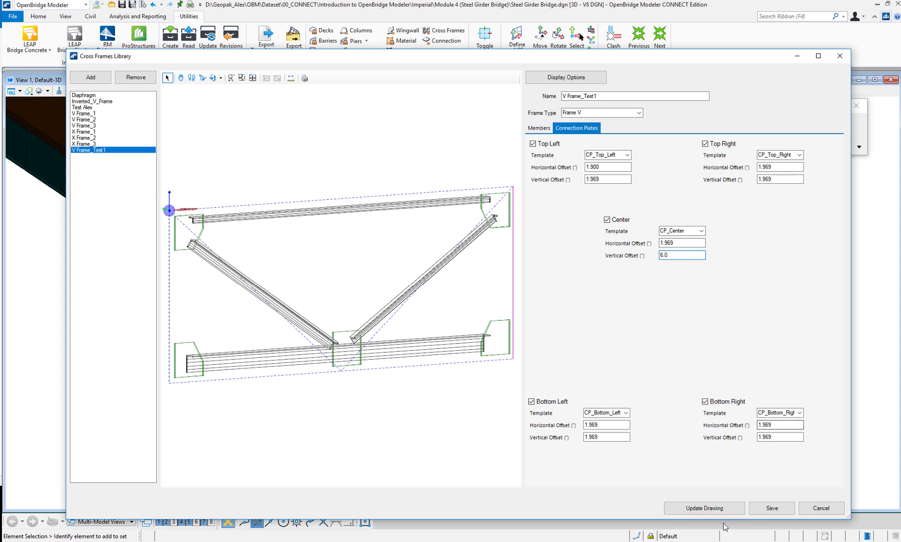
left_click(706, 511)
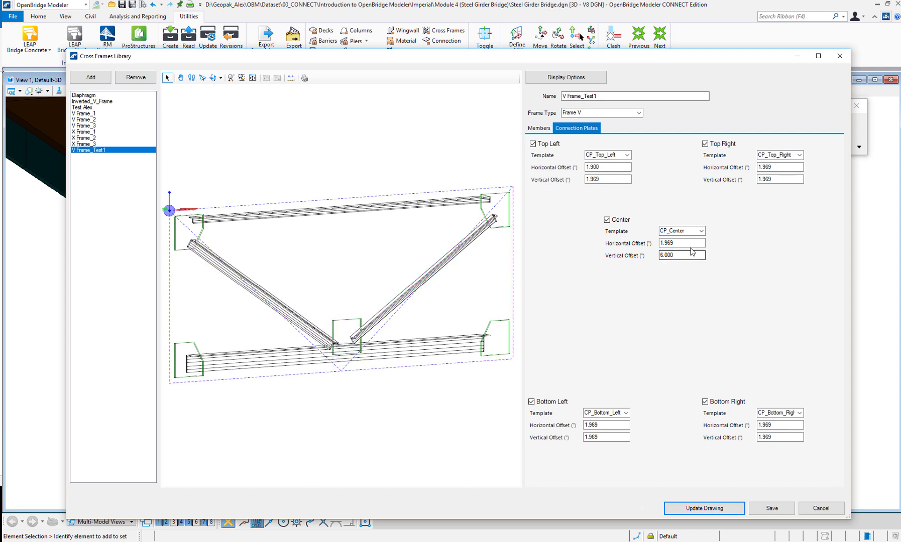
left_click_drag(697, 255, 638, 256)
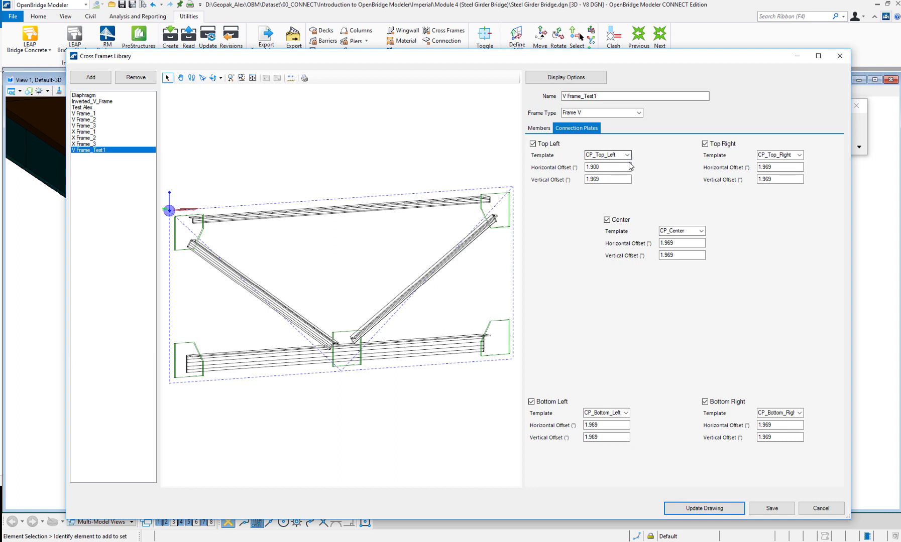
Step: Choose the CP_Top_Right template for the top left connection plate and close the cross frames library without saving
left_click(628, 155)
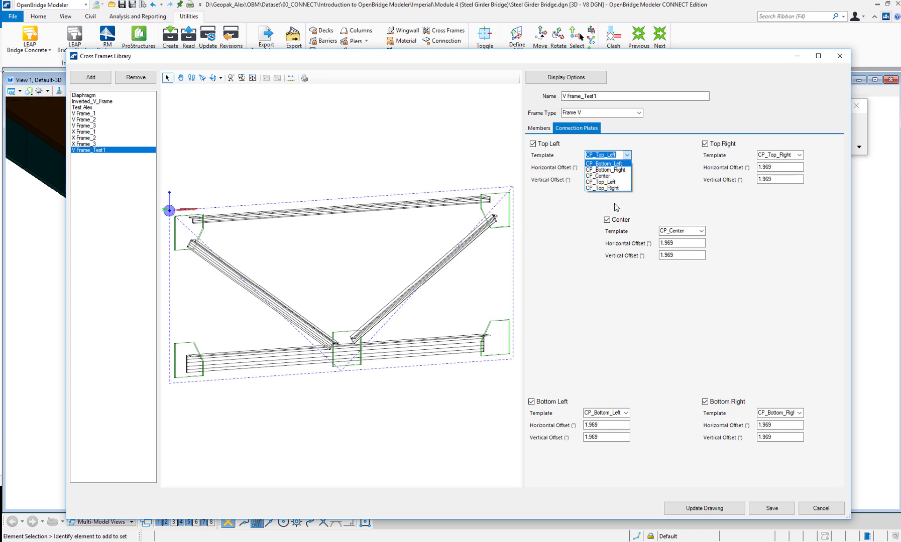
left_click(664, 195)
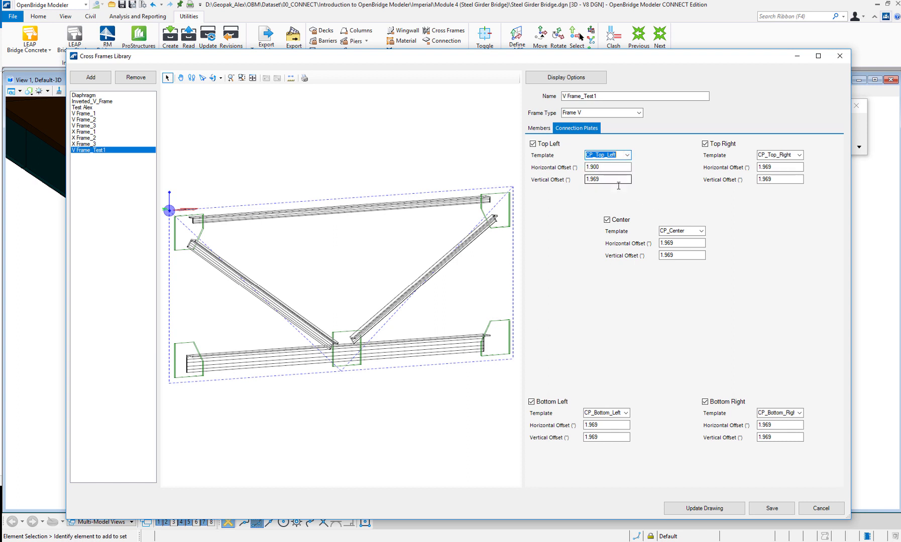
left_click(628, 156)
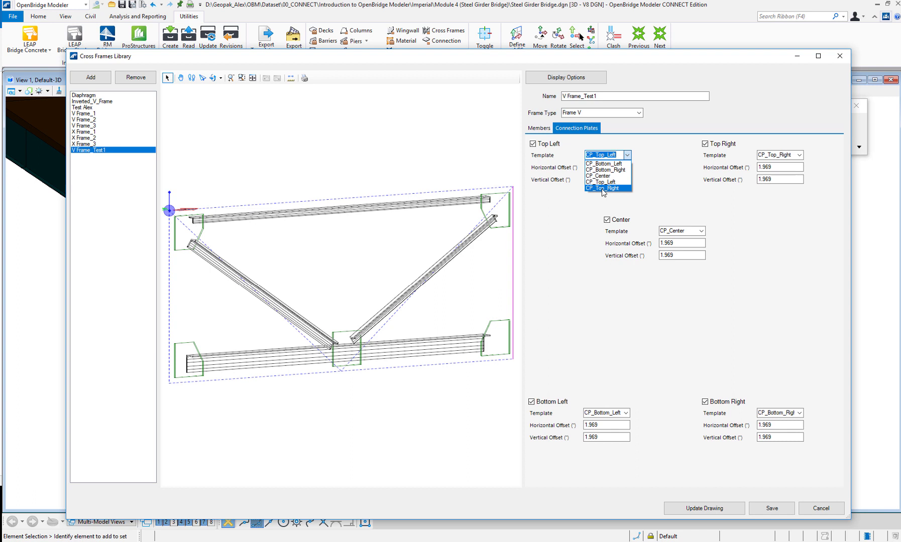
left_click(603, 188)
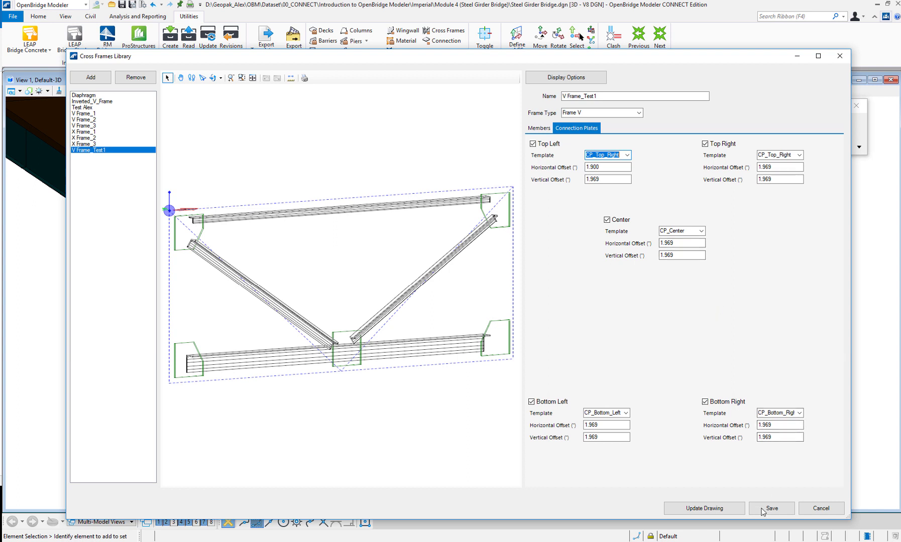
left_click(821, 509)
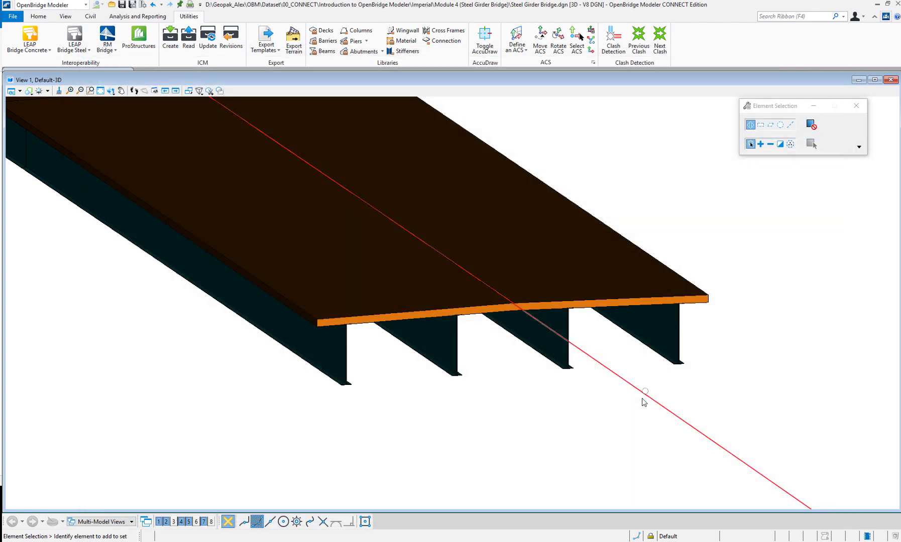
Step: Review the bottom, center and top plate templates in the beam connection plate library, including thickness and material, and close it without saving
left_click(445, 42)
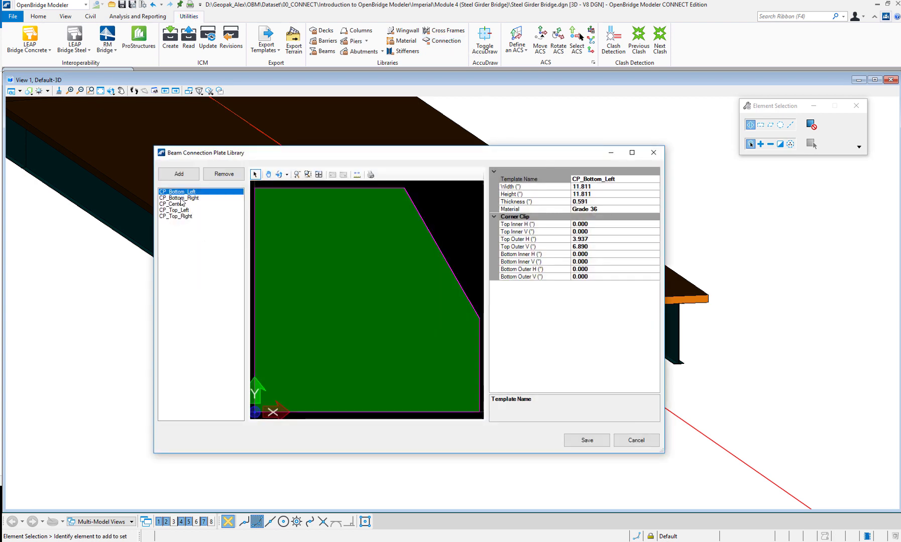
left_click(180, 199)
left_click(182, 204)
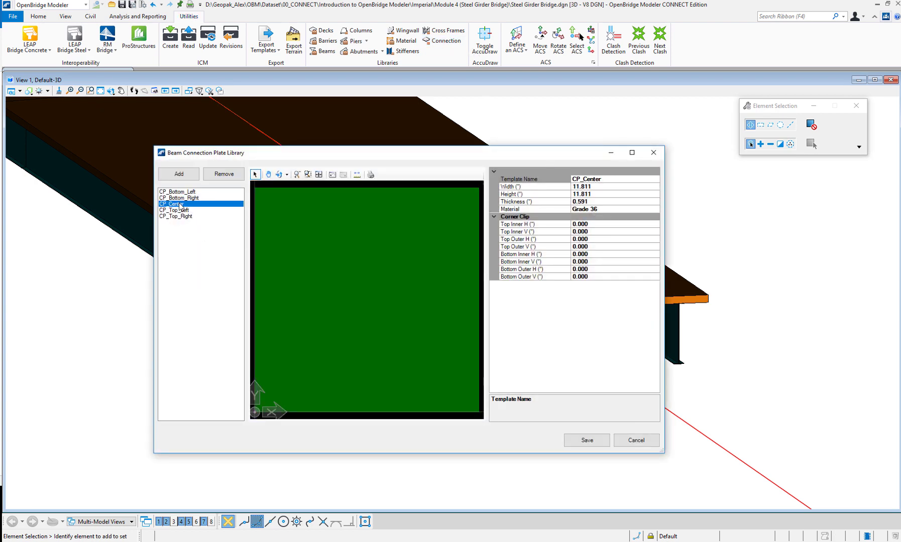
left_click(179, 209)
left_click(184, 193)
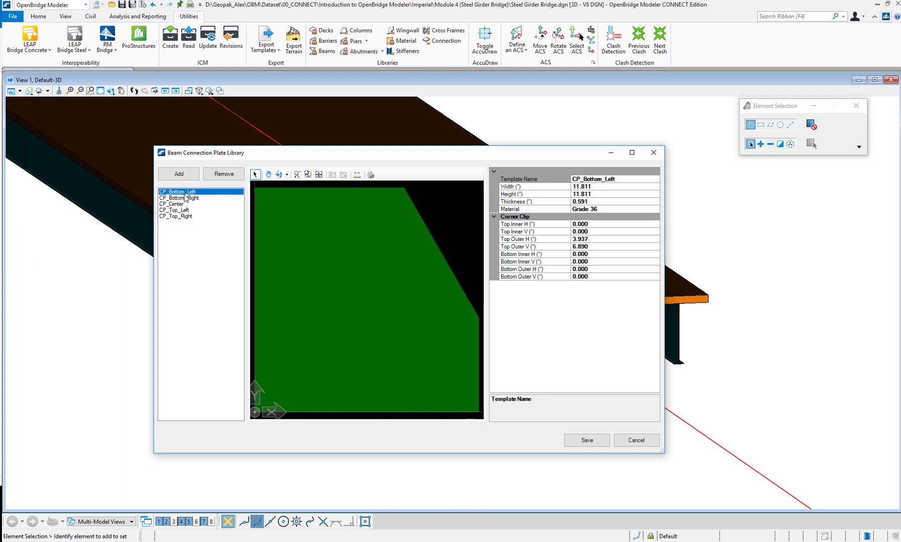
left_click(182, 198)
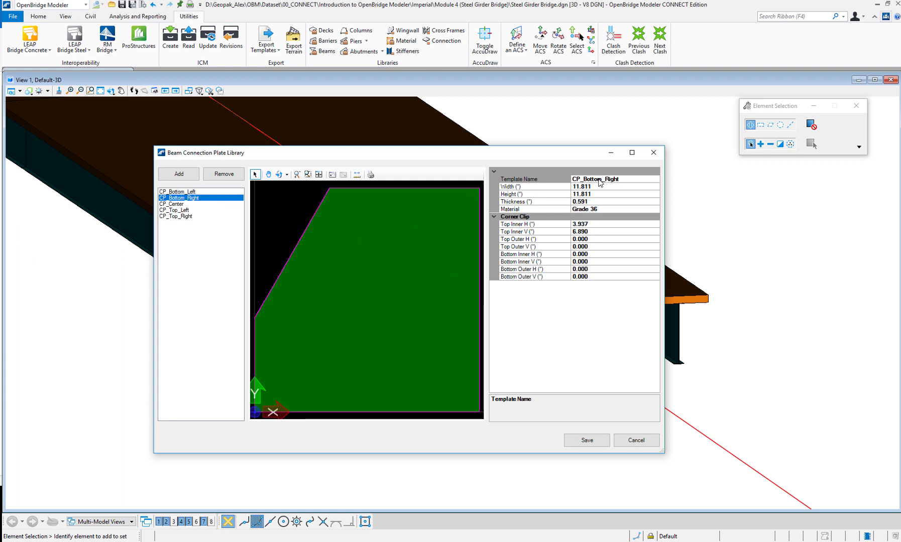
left_click(576, 201)
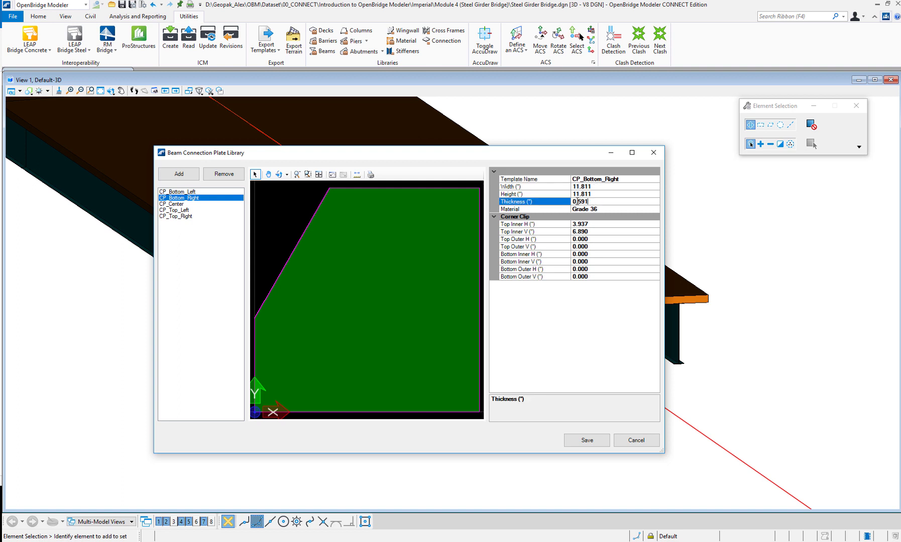
left_click(614, 209)
left_click(646, 439)
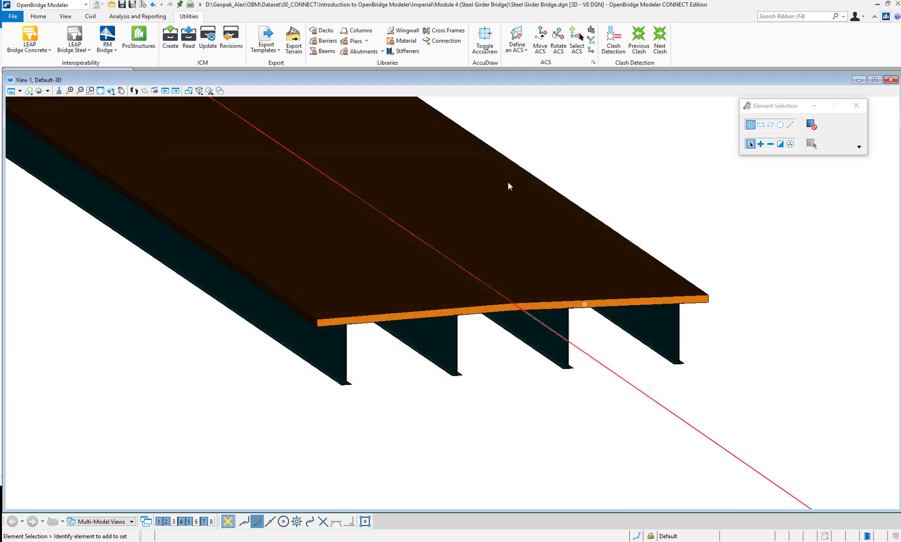
Step: Examine the Grade 36 steel entry in the material library and close the library without saving
left_click(404, 42)
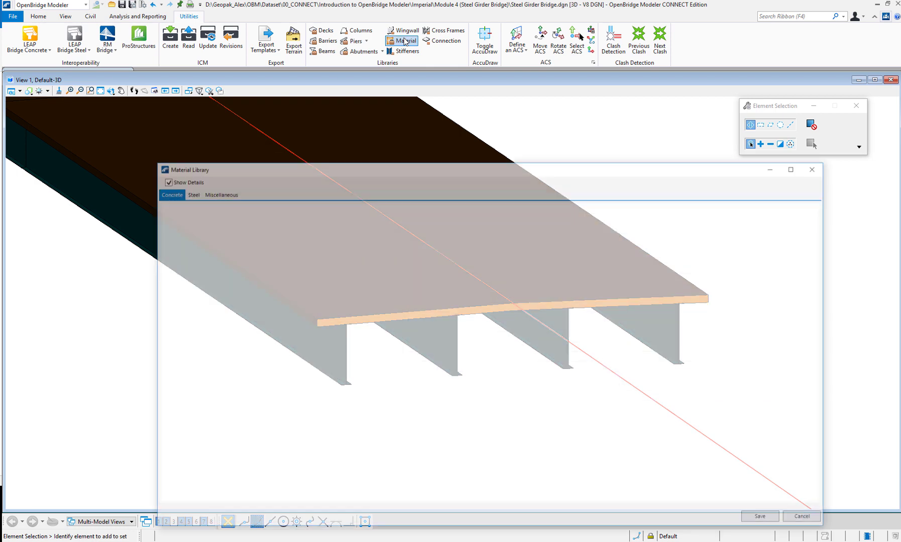
left_click(189, 193)
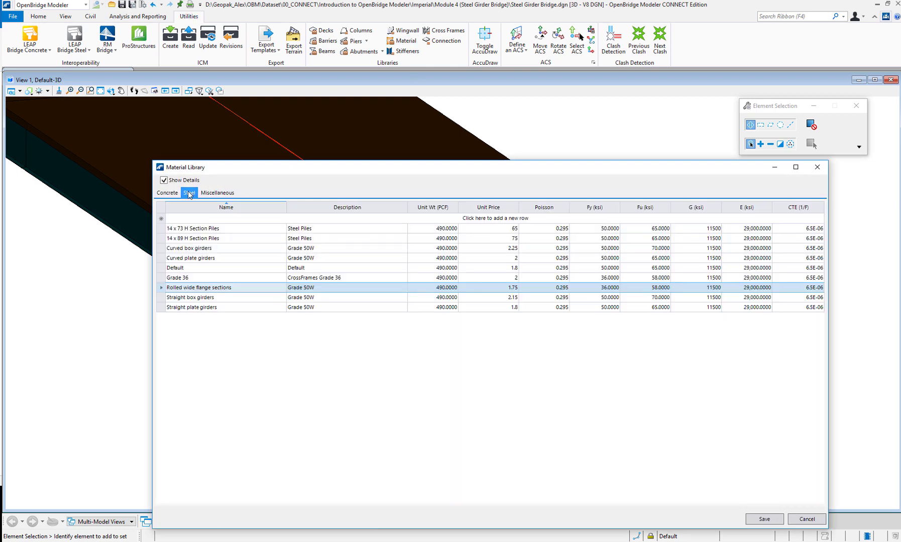
left_click(205, 277)
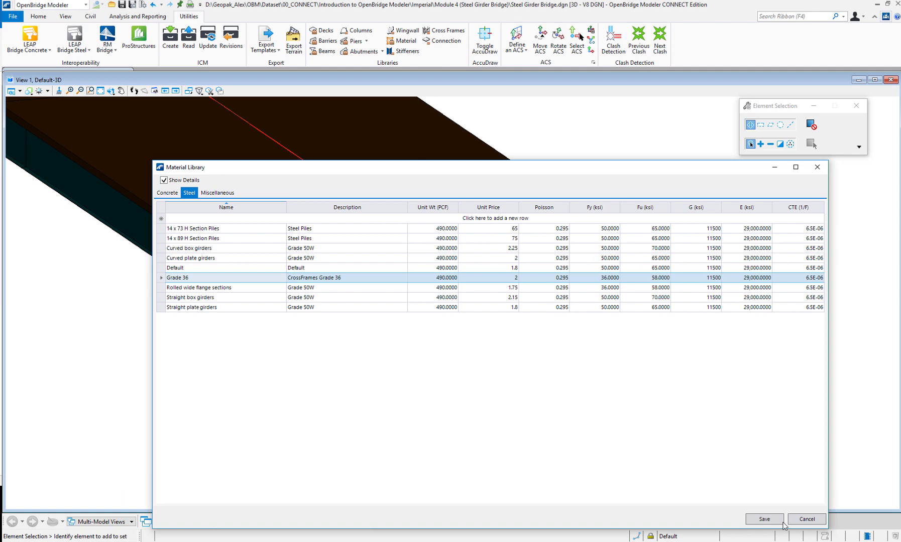
left_click(808, 520)
Step: In the cross frames library, zero the existing test V frame's center connection plate offsets, disable that plate, and update the drawing after each change
left_click(456, 32)
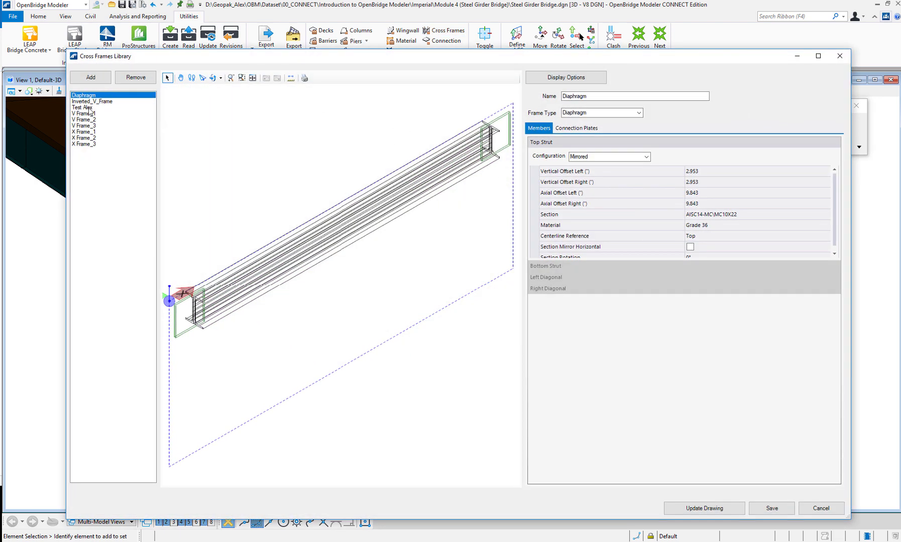
left_click(89, 107)
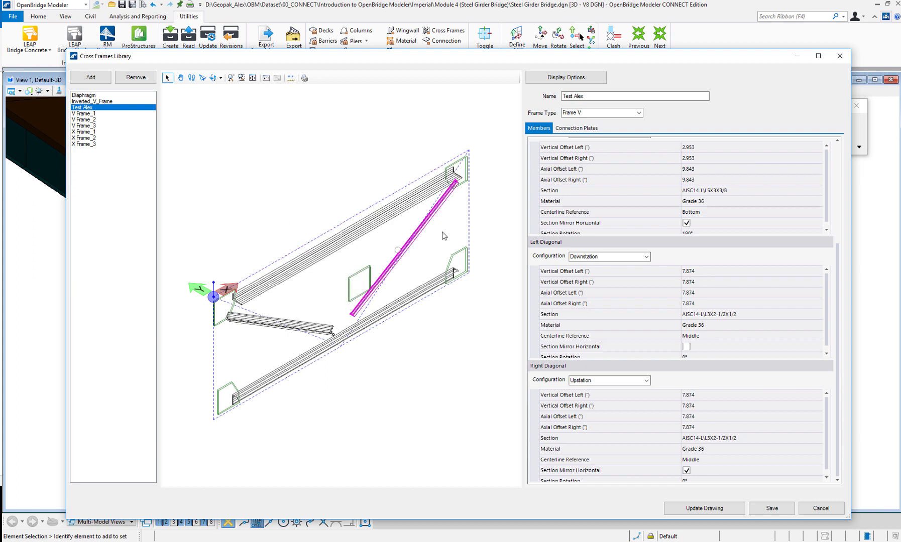
left_click(573, 131)
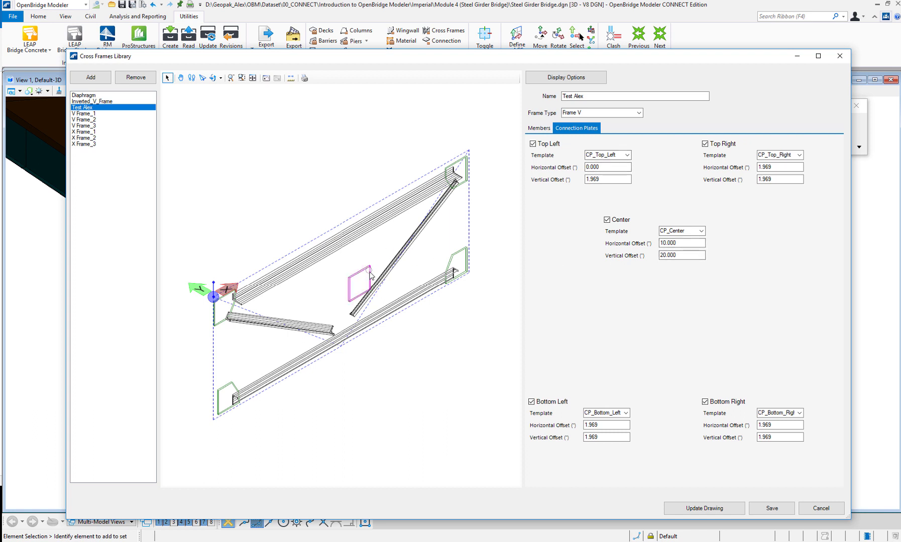
left_click_drag(702, 243, 632, 247)
type("0")
key("Tab")
type("0")
left_click(703, 509)
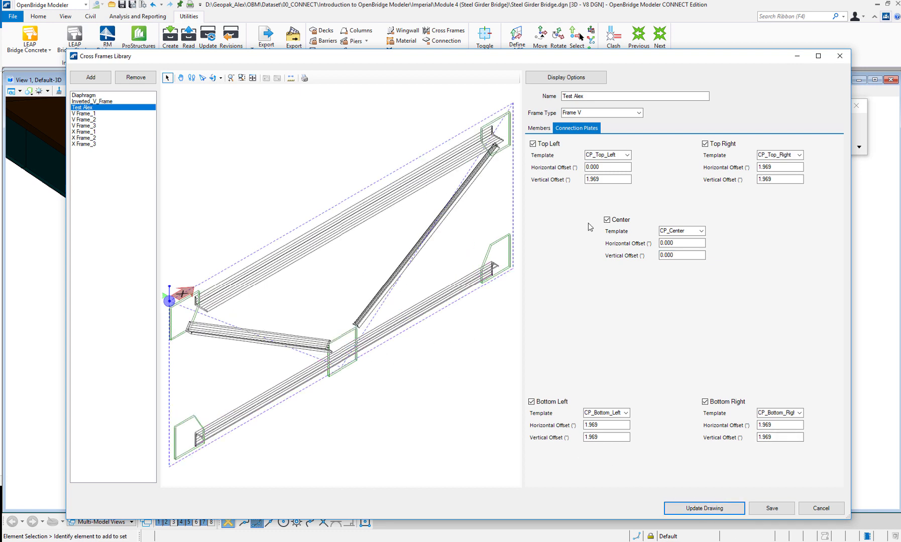
left_click(607, 220)
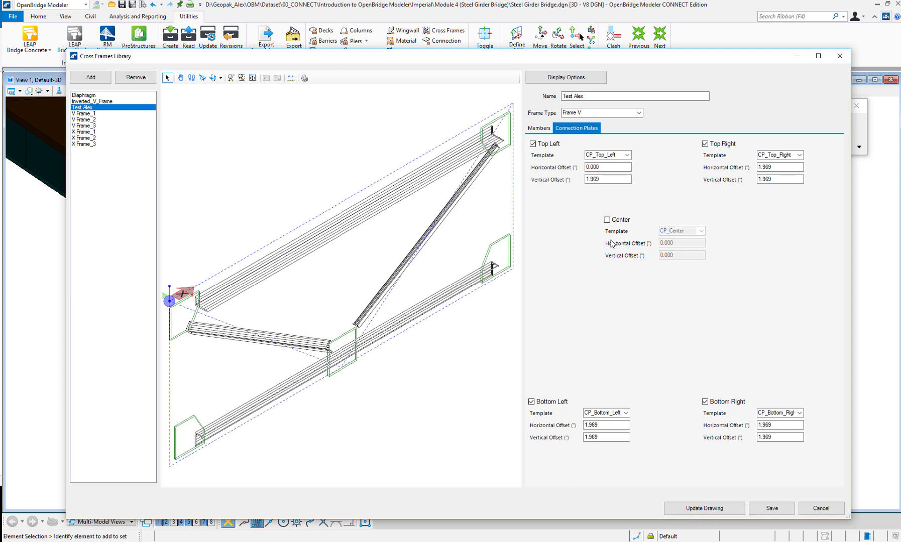
left_click(682, 504)
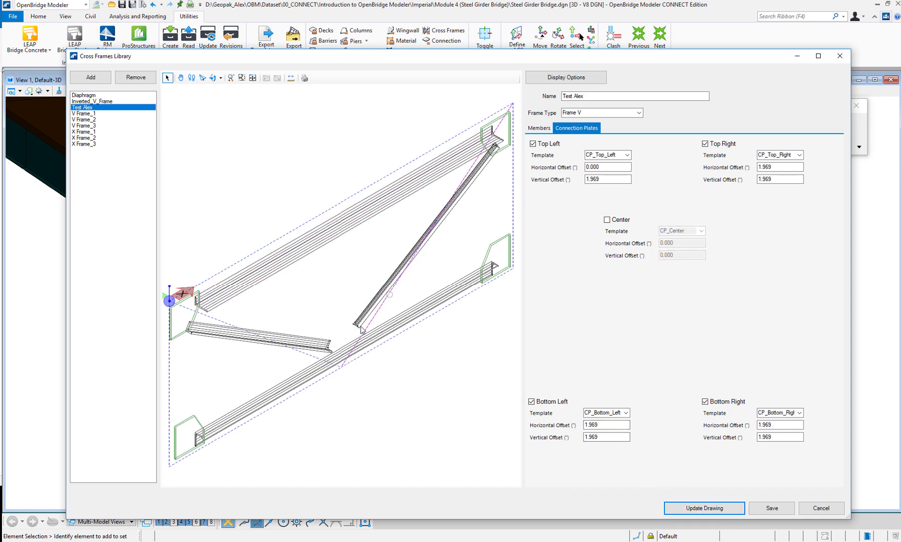
Step: Compare the connection plates of V Frame_1, V Frame_2 and V Frame_3, and close the cross frames library without saving
left_click(90, 115)
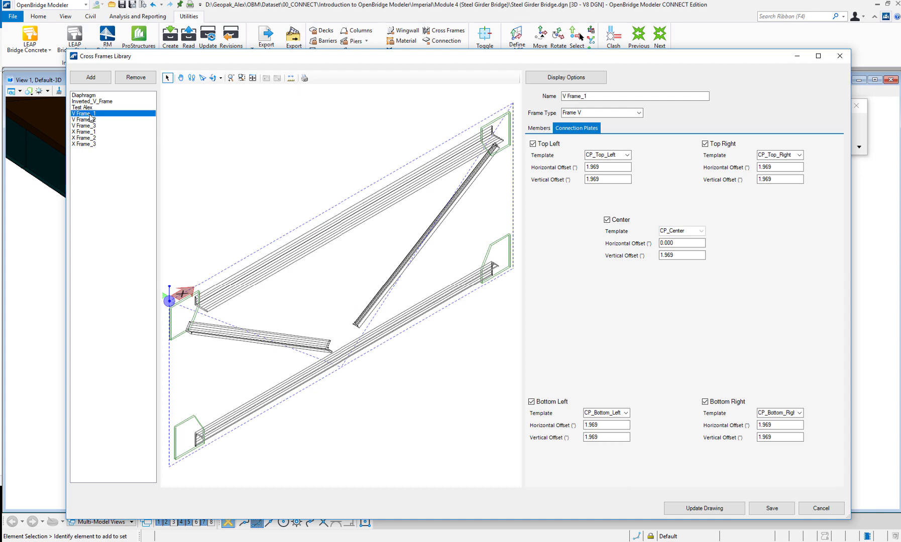
left_click(93, 121)
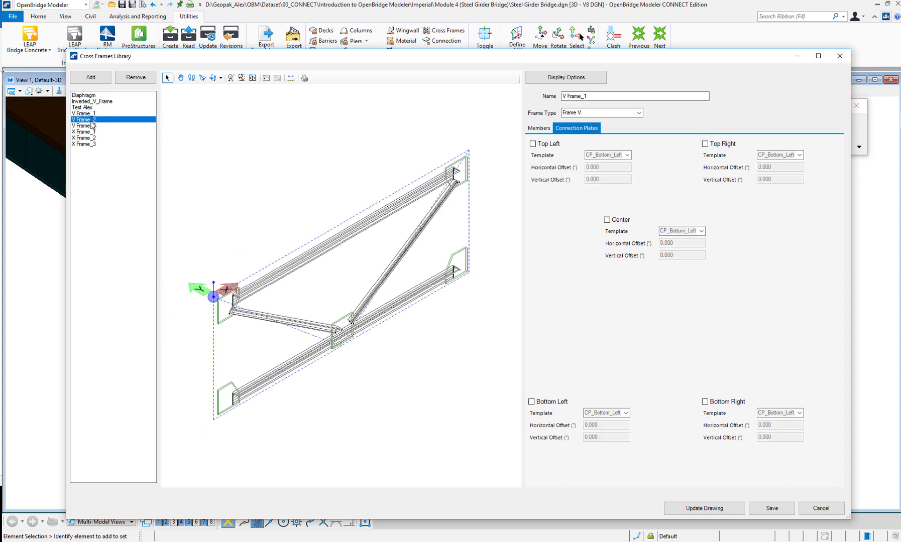
left_click(92, 126)
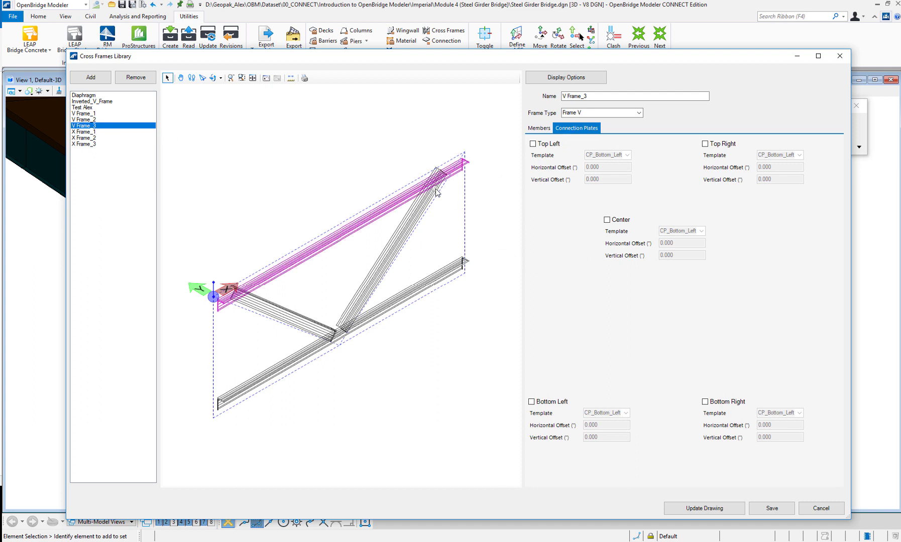
left_click(822, 508)
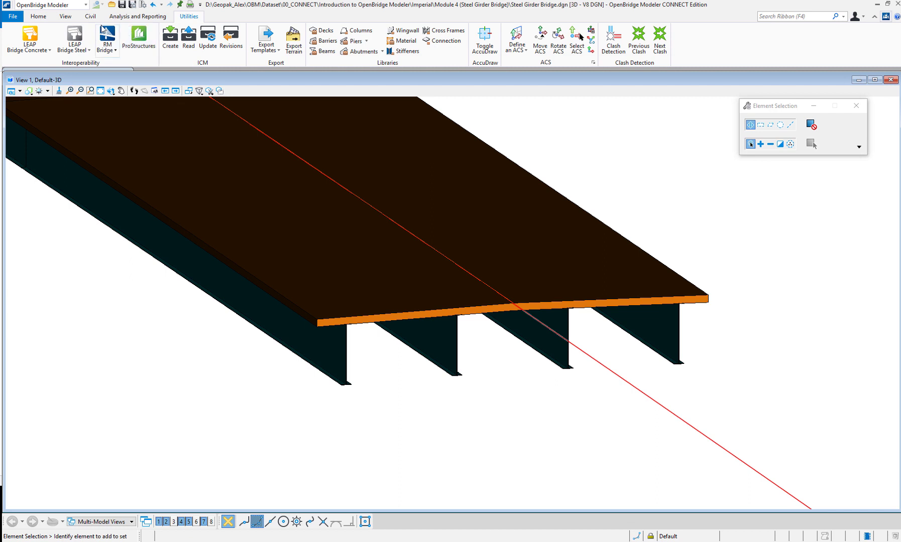
Step: Bring up the bridge modeling commands, including those for placing superstructure elements
left_click(39, 16)
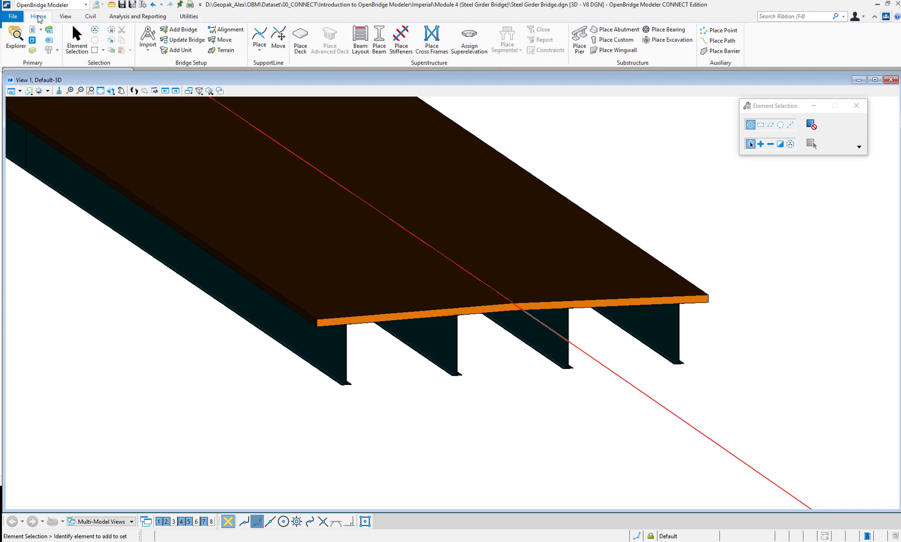